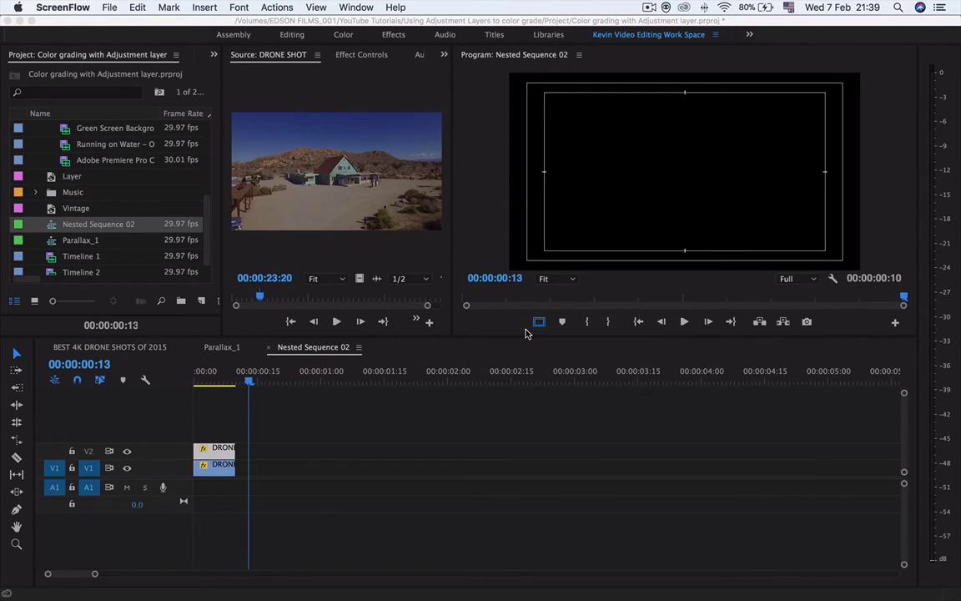
Step: Place the video-only DRONE SHOT footage on track V1 from 00:00:00:14 and extend its end to about 00:00:01:01
click(239, 414)
drag(253, 382, 260, 382)
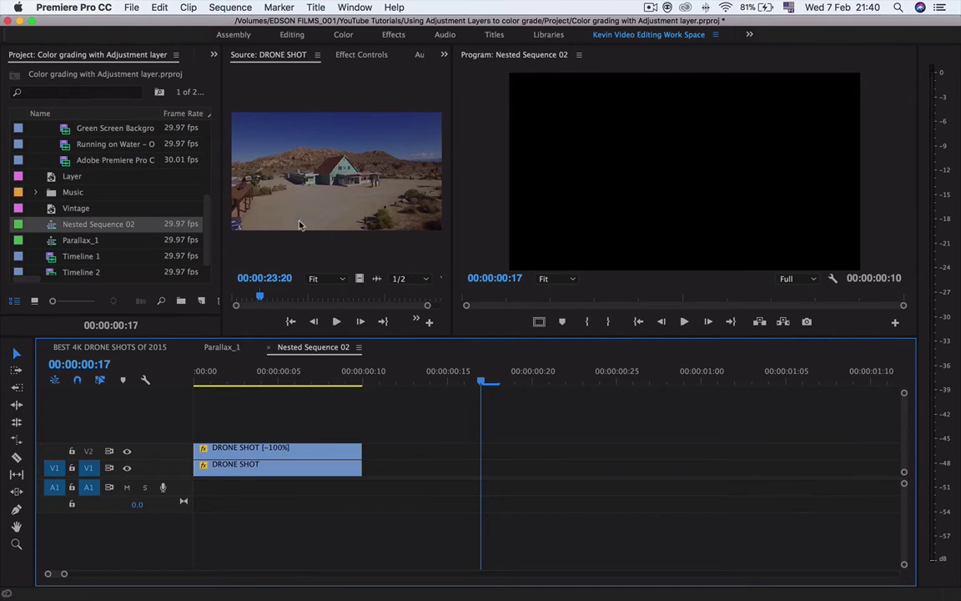
click(315, 189)
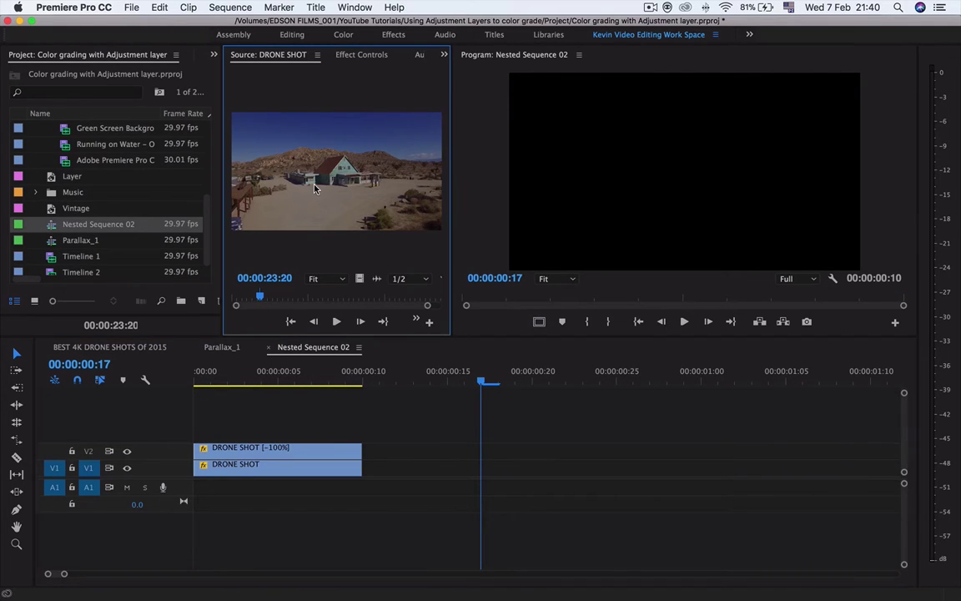
key(Left)
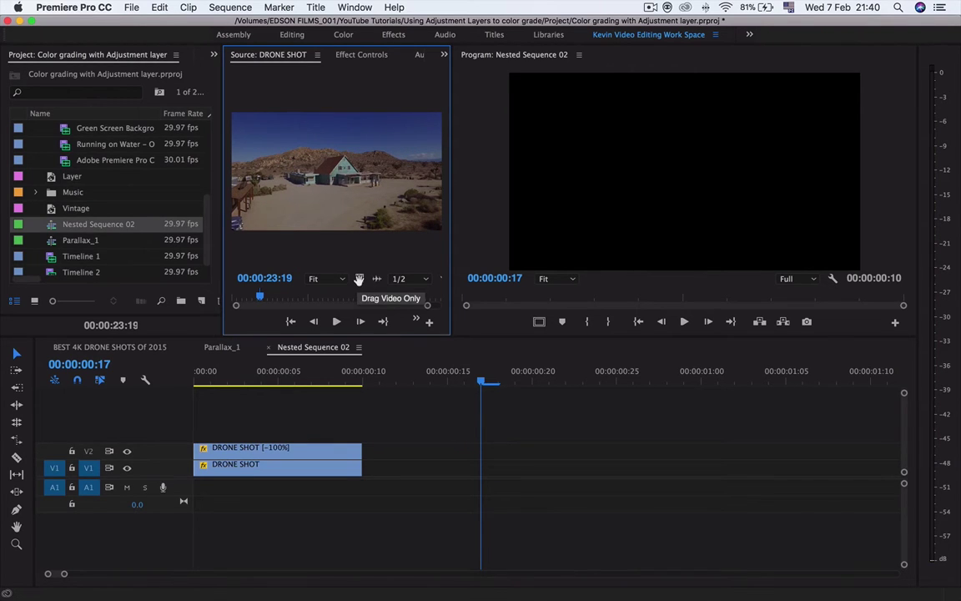
drag(360, 278, 434, 473)
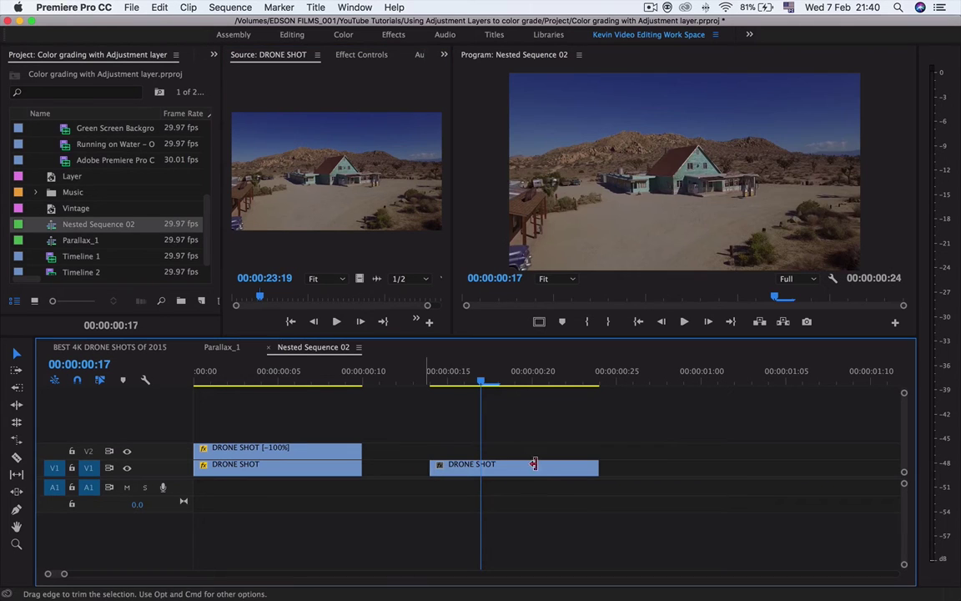
drag(597, 466, 716, 465)
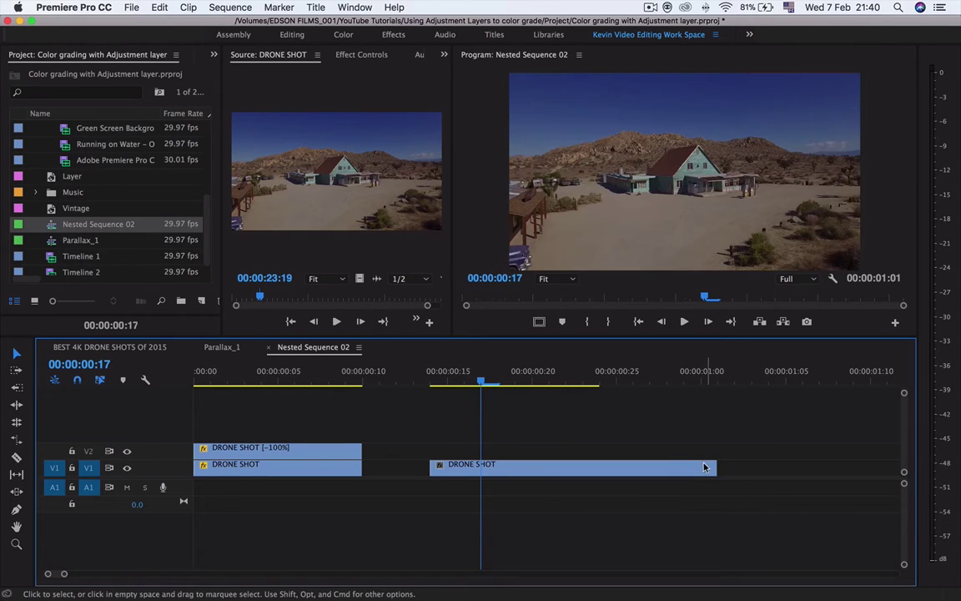
Step: Play through the added DRONE SHOT clip and extend its end by one more frame, to a duration of 00:00:00:18
key(space)
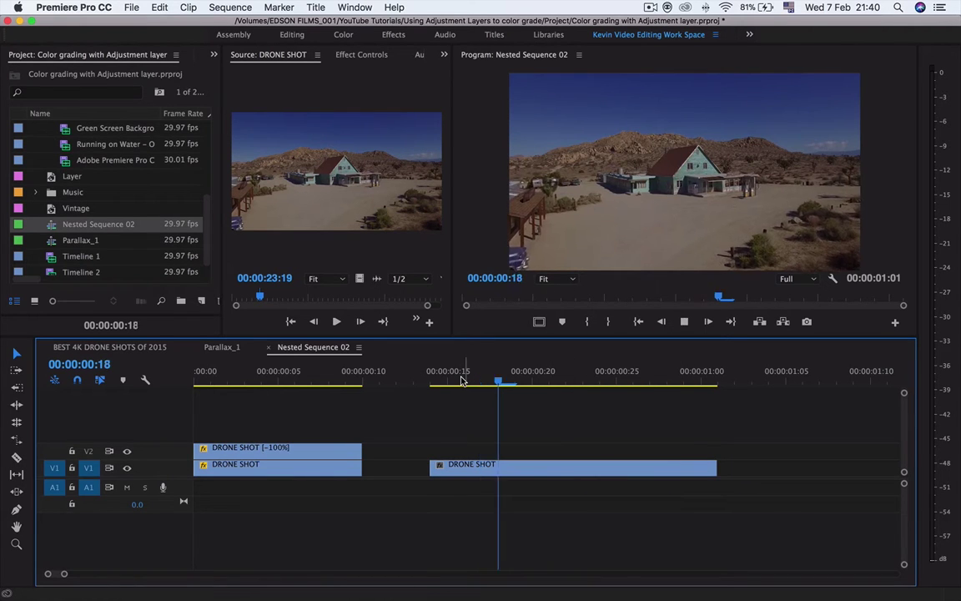
drag(462, 380, 438, 379)
key(space)
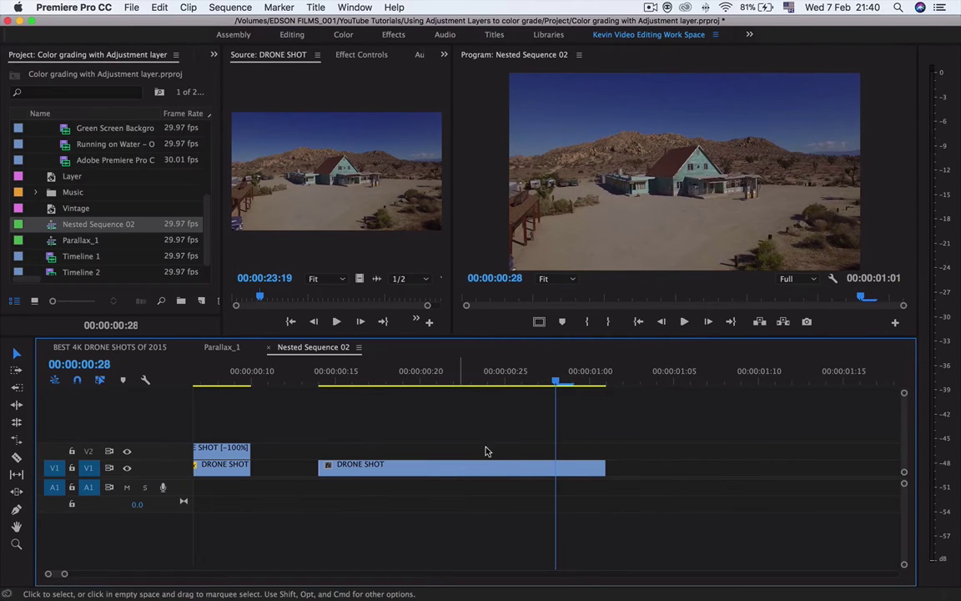
drag(601, 464, 631, 463)
click(615, 384)
key(space)
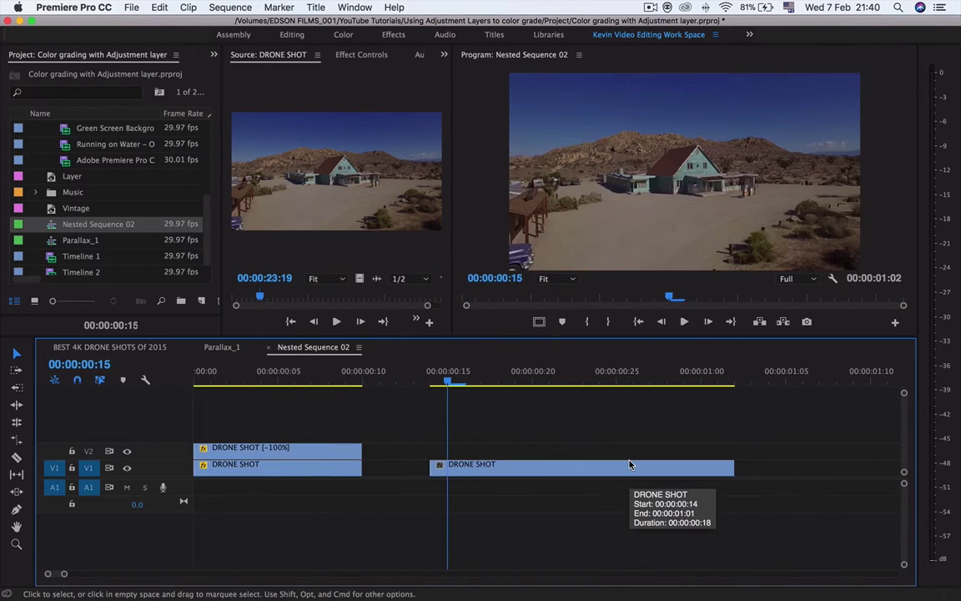
Step: Open the effect controls of the newly added DRONE SHOT clip and set its Scale to 70
key(Left)
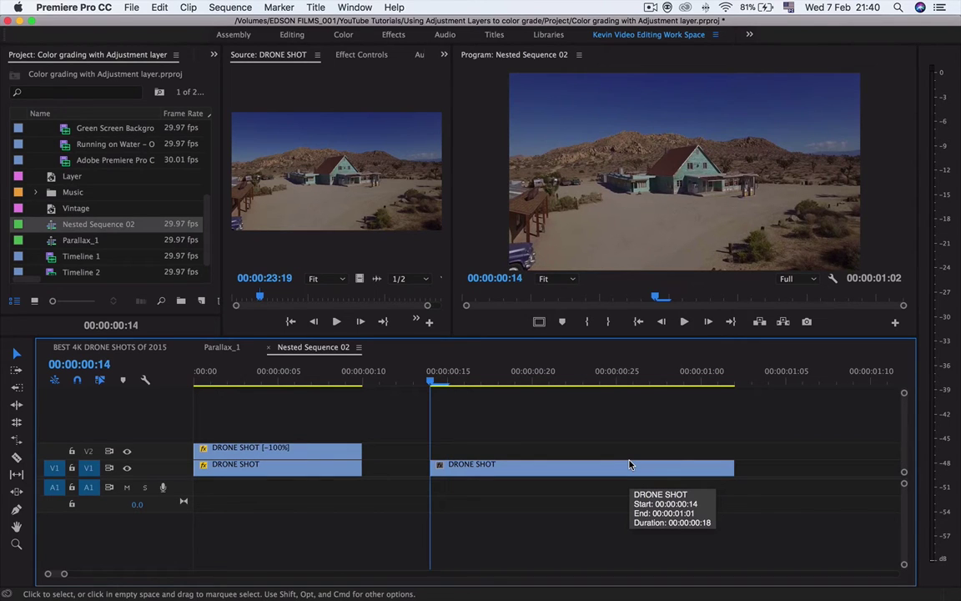
click(484, 382)
key(Left)
key(Left)
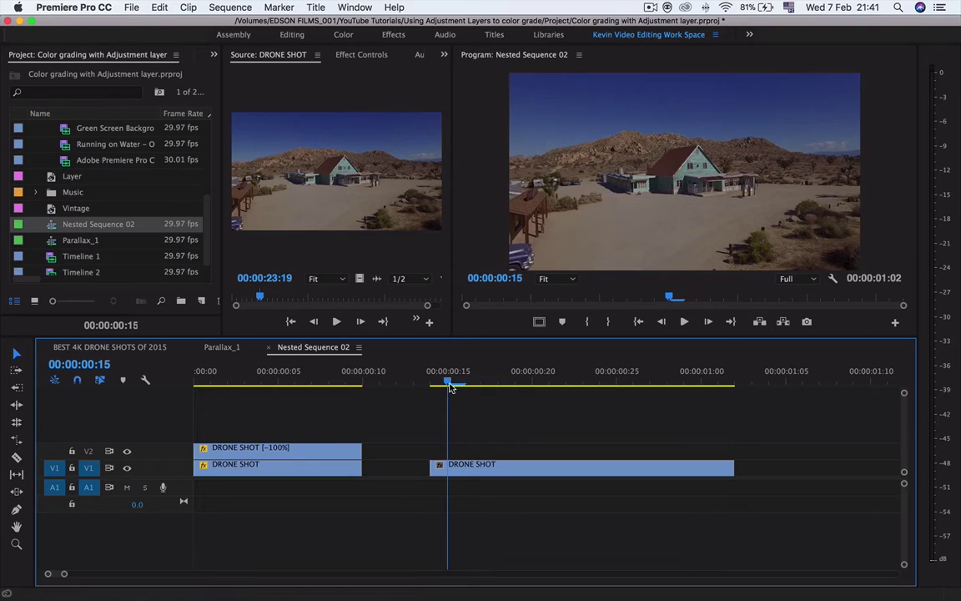
double_click(544, 470)
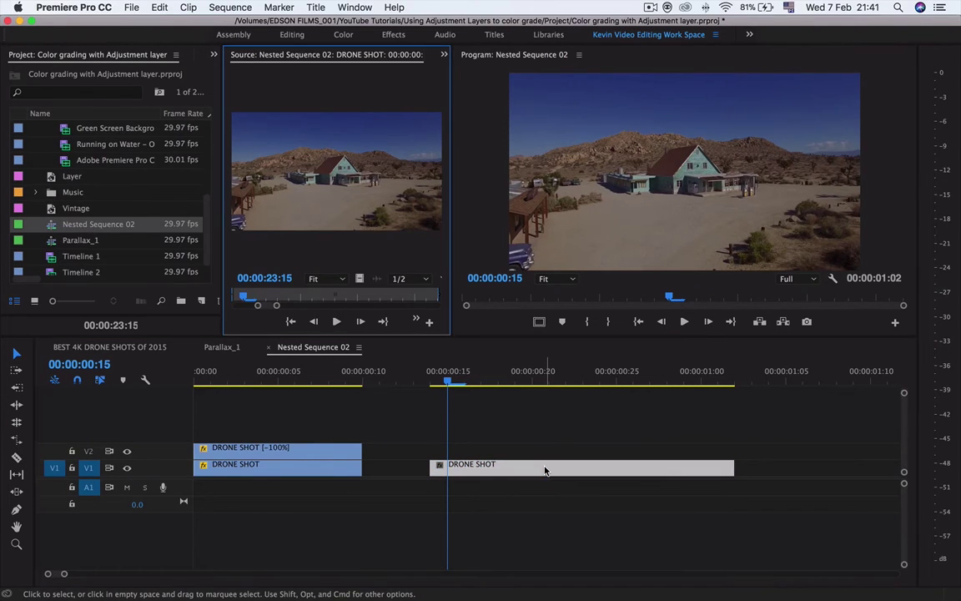
scroll(337, 60, down, 1)
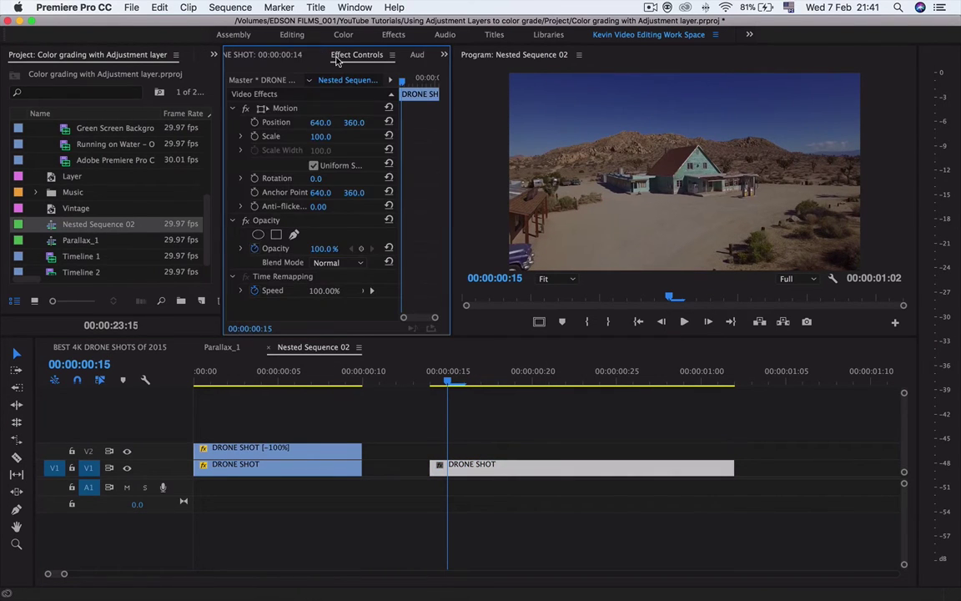
click(320, 137)
text(70)
key(Return)
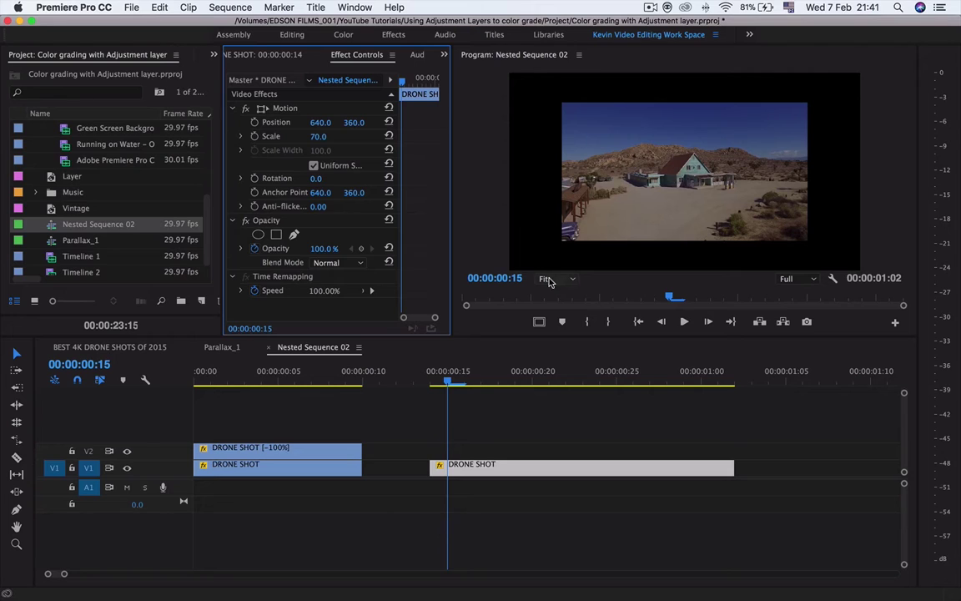
Step: Turn on the safe margins overlay for the program preview and look up Safe Margins in the Button Editor, leaving the layout as is
click(538, 323)
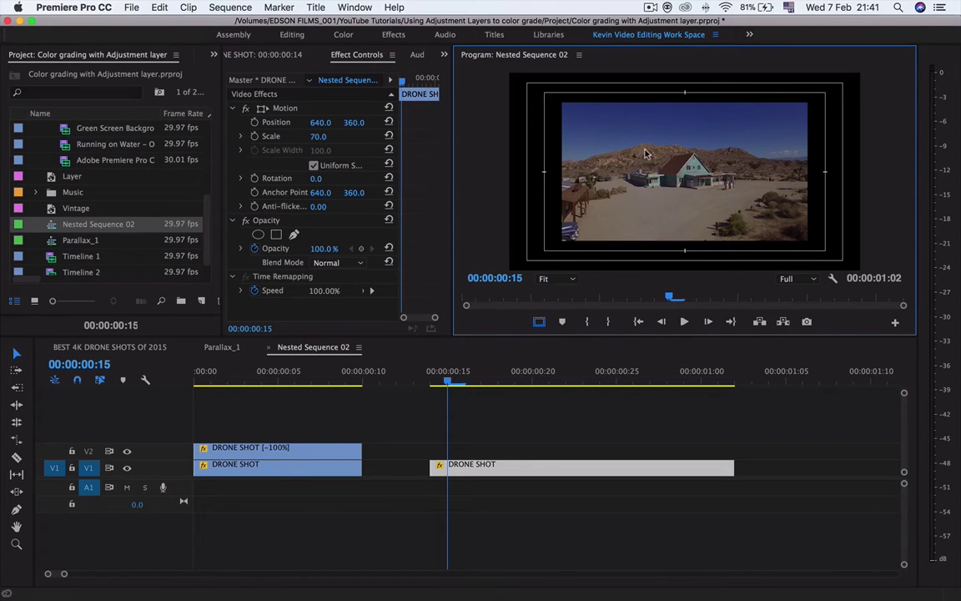
key(Right)
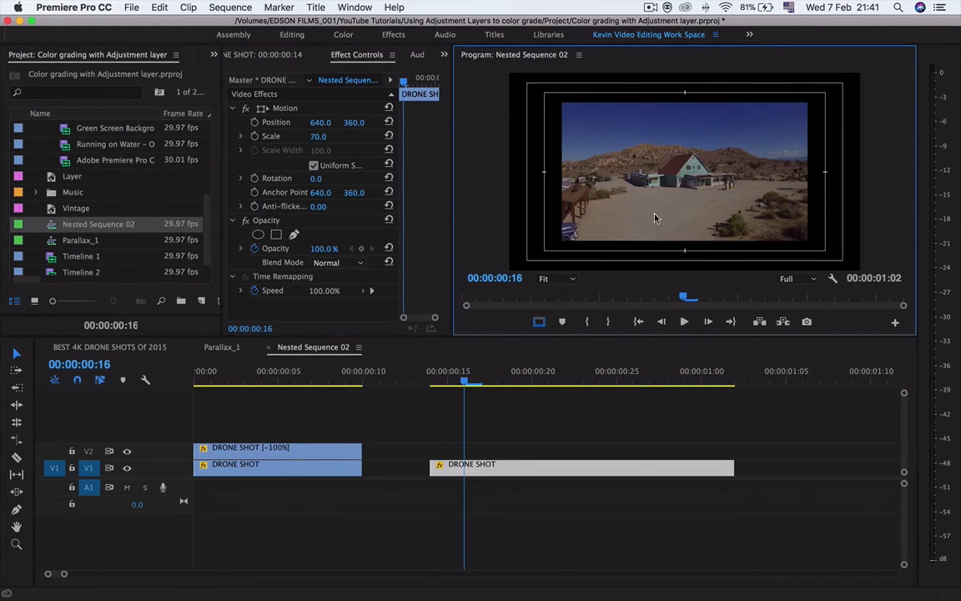
click(538, 324)
click(894, 323)
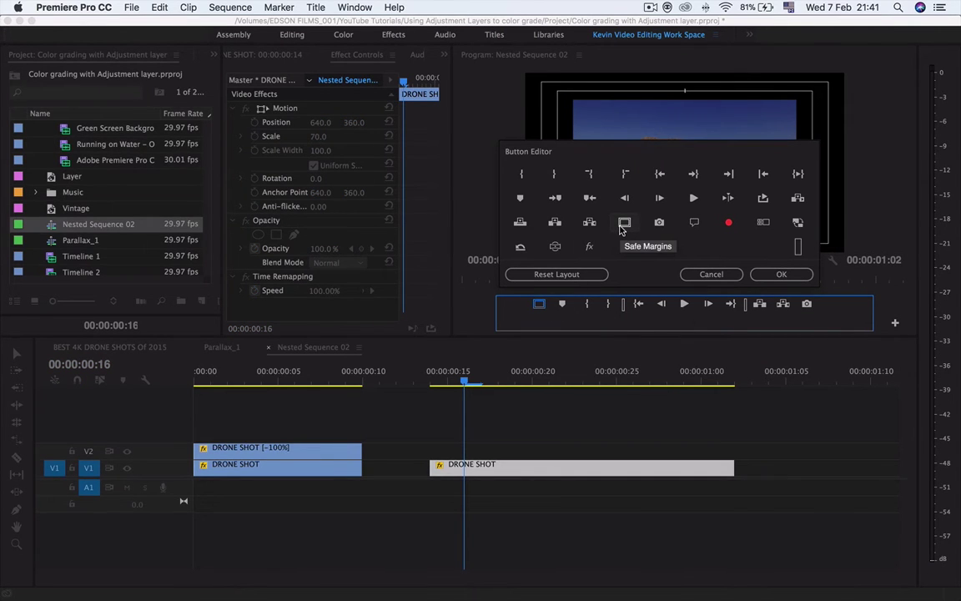
click(724, 274)
Step: Lower the scaled DRONE SHOT clip in the frame by setting its vertical position to 566
scroll(549, 364, down, 2)
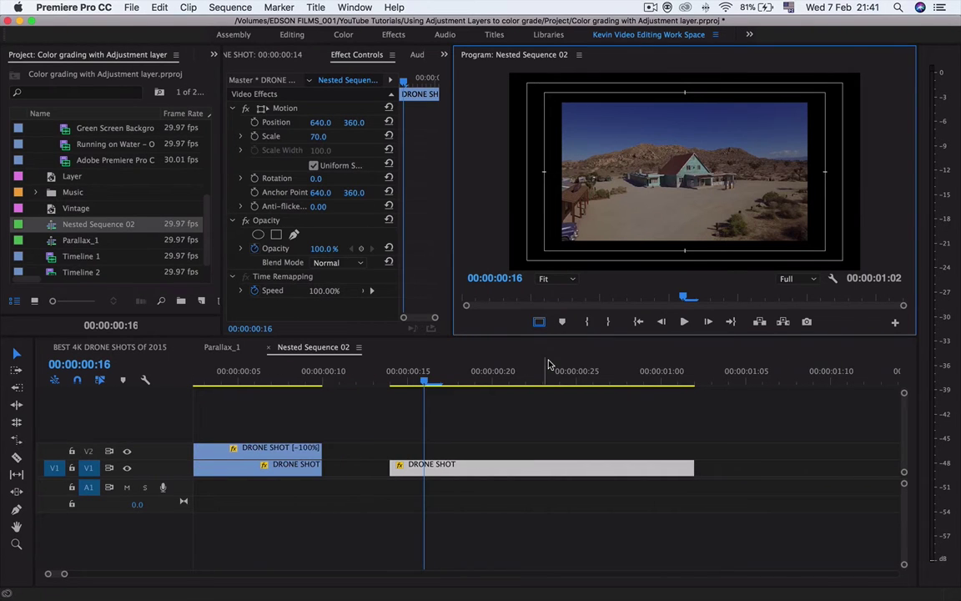
click(408, 382)
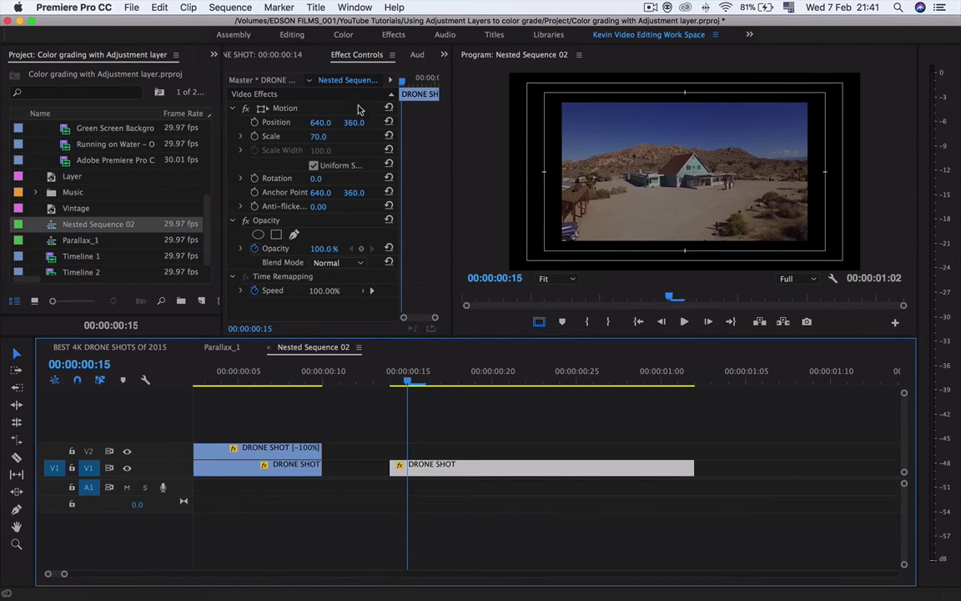
drag(354, 122, 531, 122)
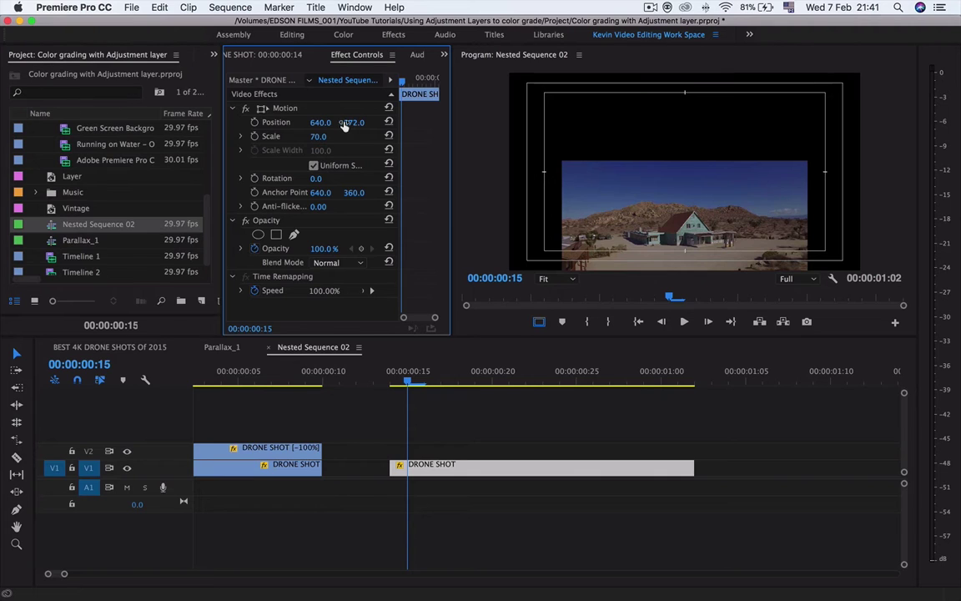
drag(353, 122, 349, 122)
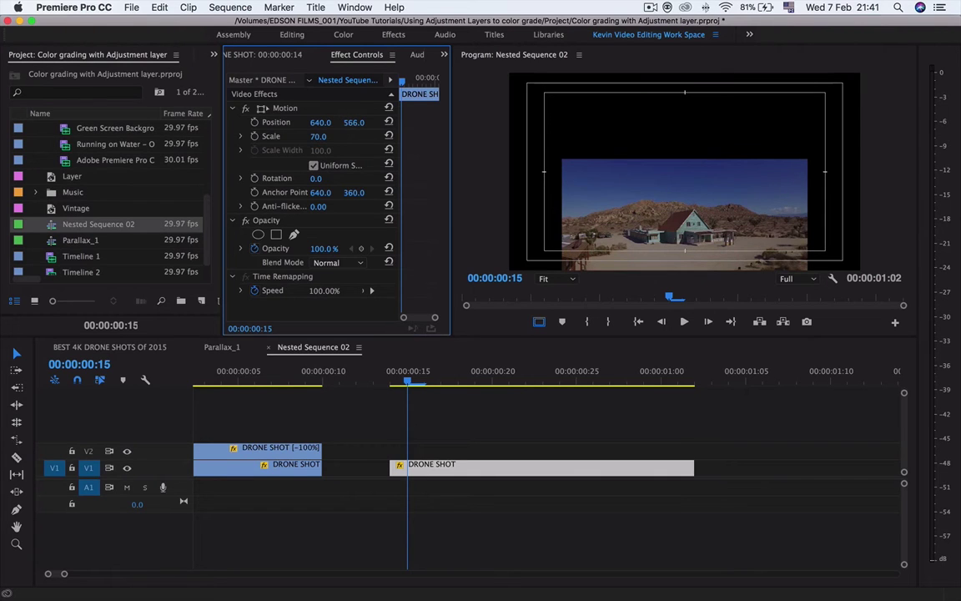
click(497, 435)
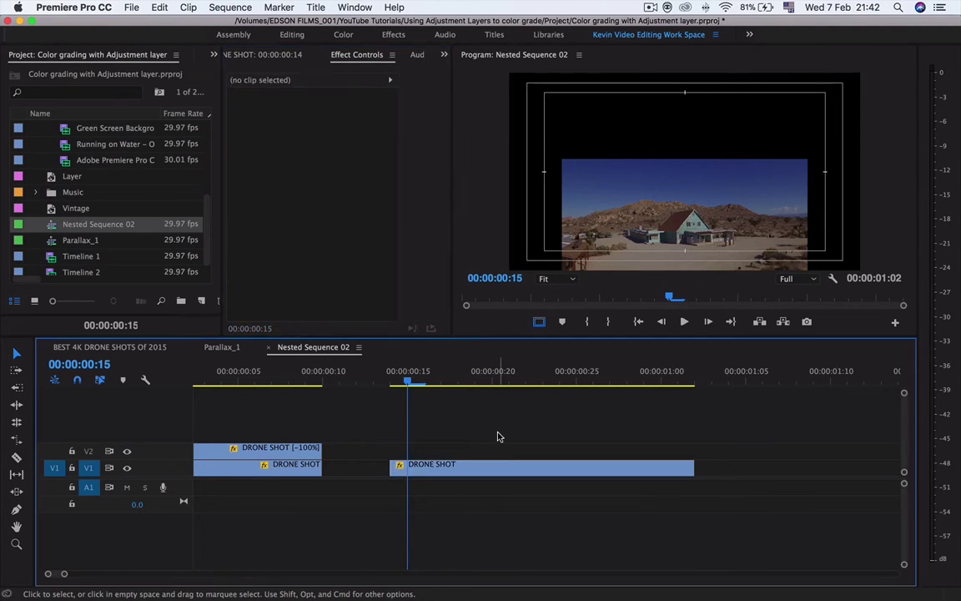
Step: Duplicate the lowered DRONE SHOT clip onto track V2, directly above the original
click(506, 469)
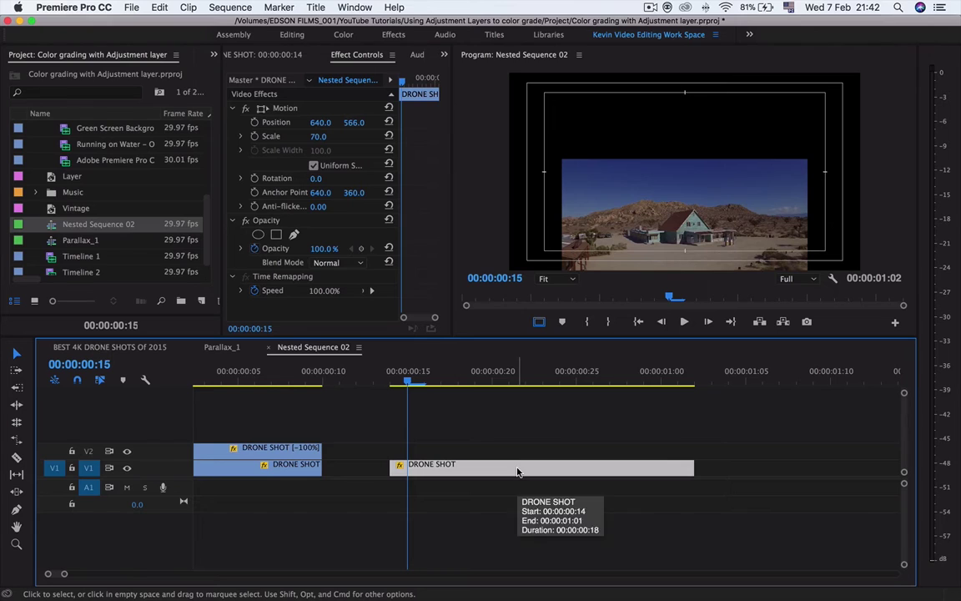
drag(517, 472, 524, 459)
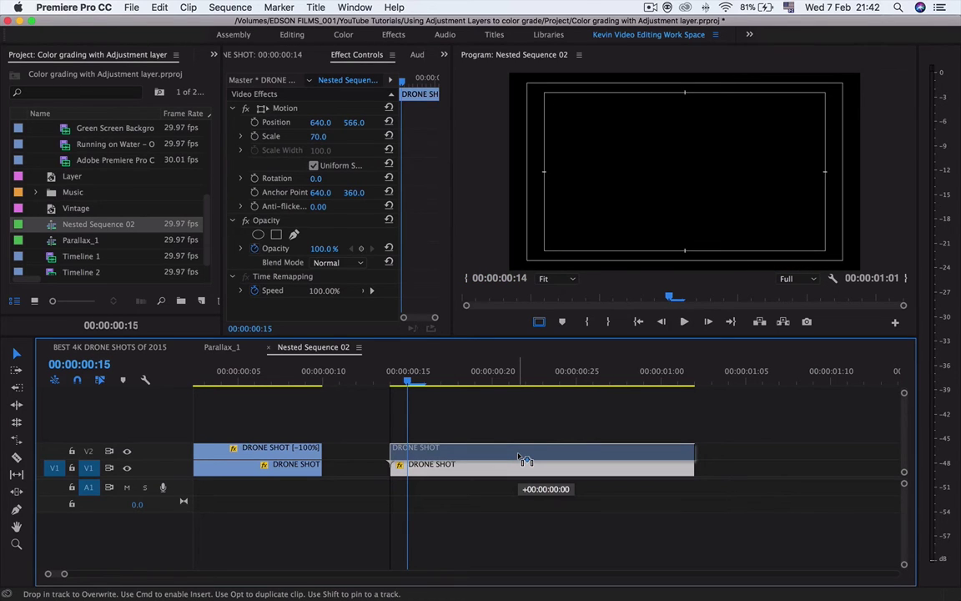
drag(524, 459, 518, 456)
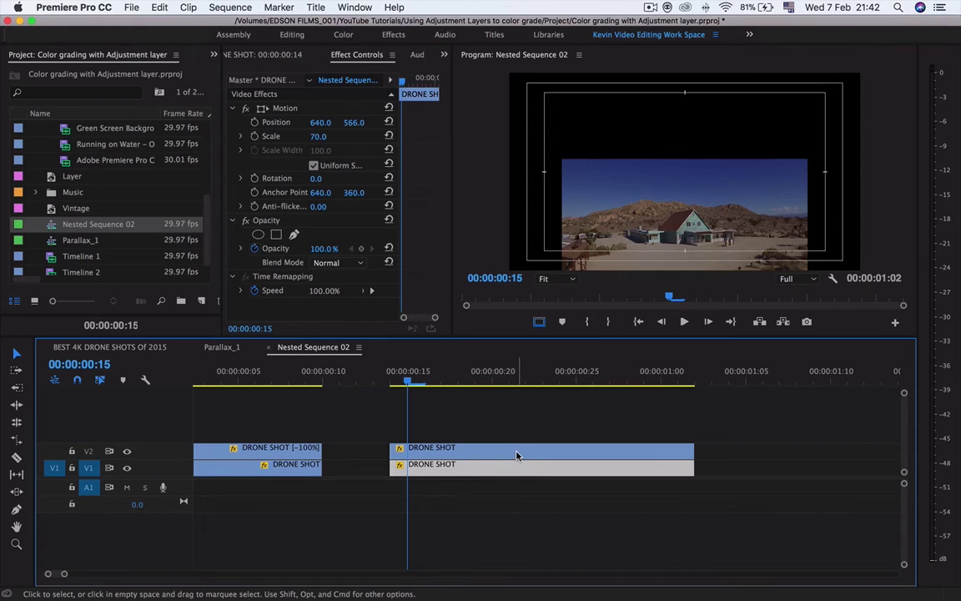
Step: Raise the V2 copy of the DRONE SHOT clip in the frame to vertical position 170
click(478, 380)
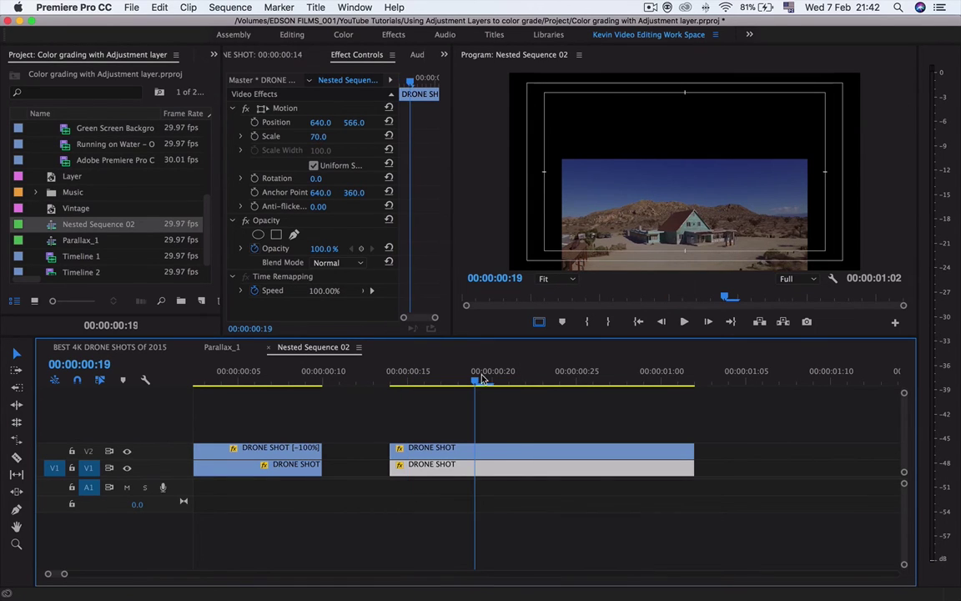
click(499, 451)
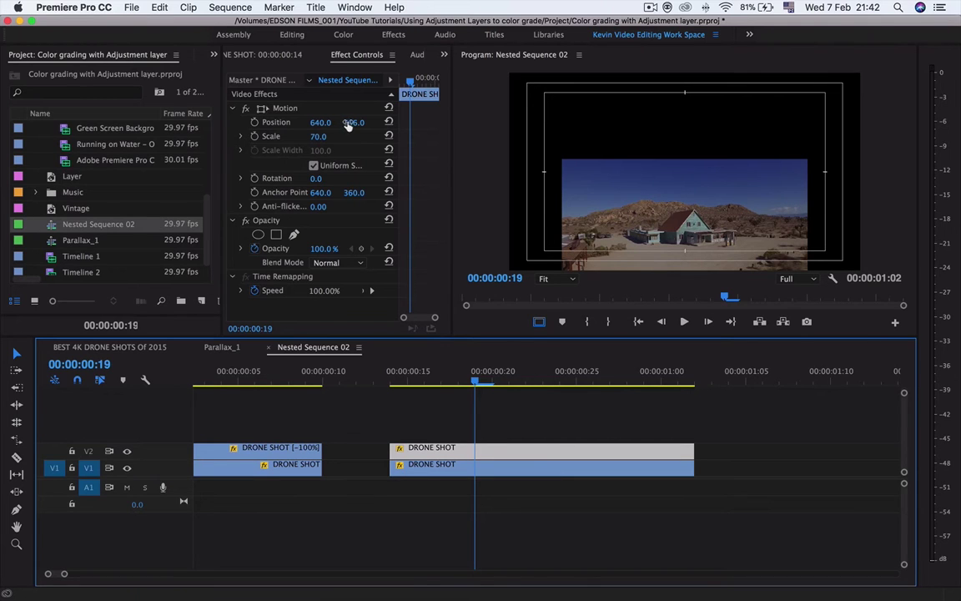
drag(354, 123, 296, 123)
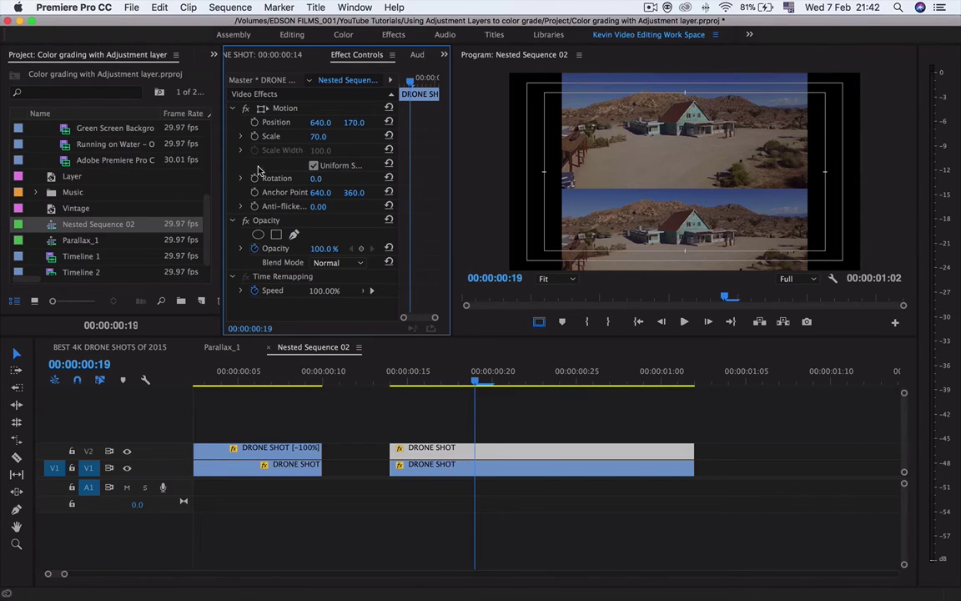
Step: Turn the V2 clip upside down with a Rotation of 180° and raise its vertical position to 145
click(241, 136)
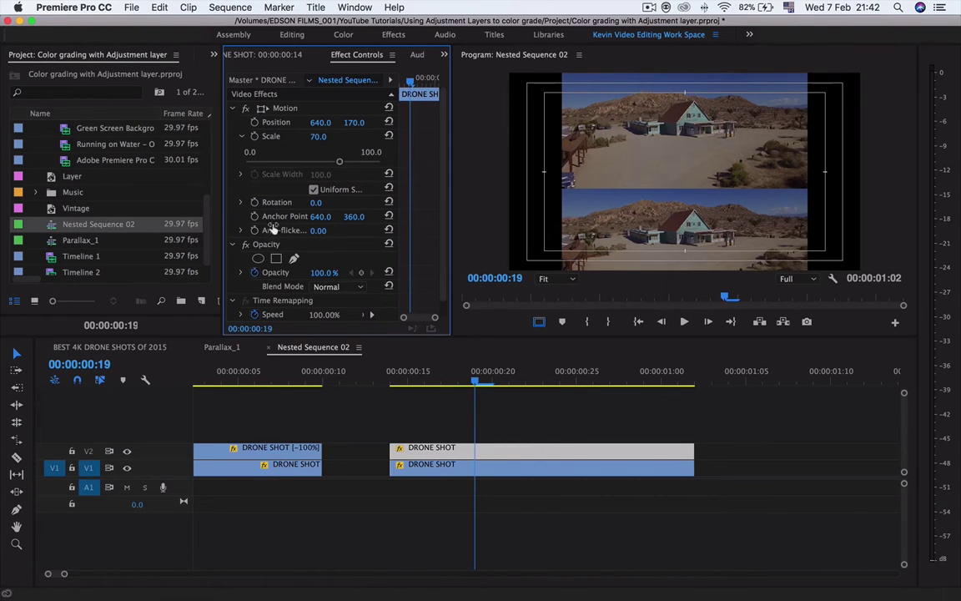
click(318, 202)
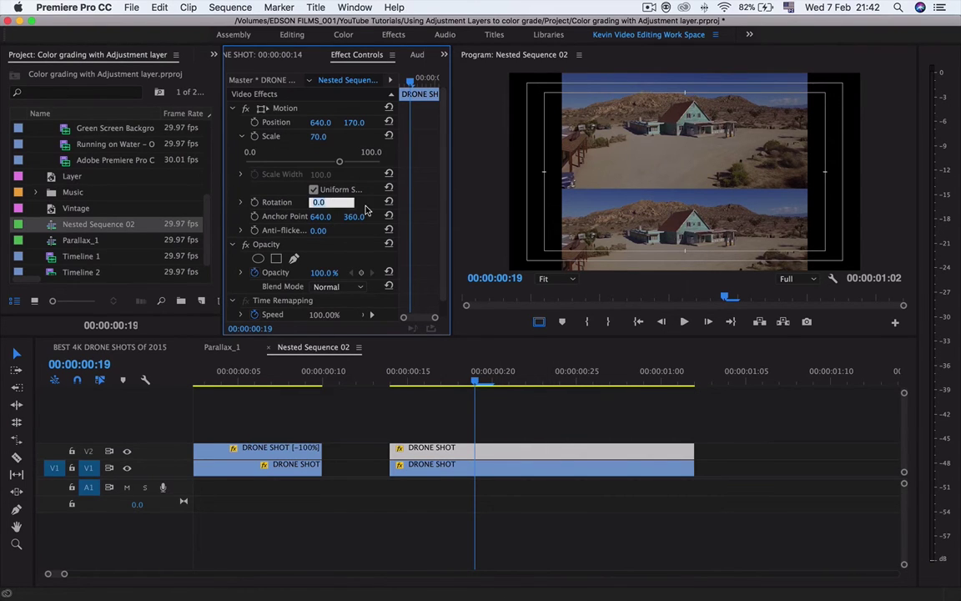
text(180)
key(Return)
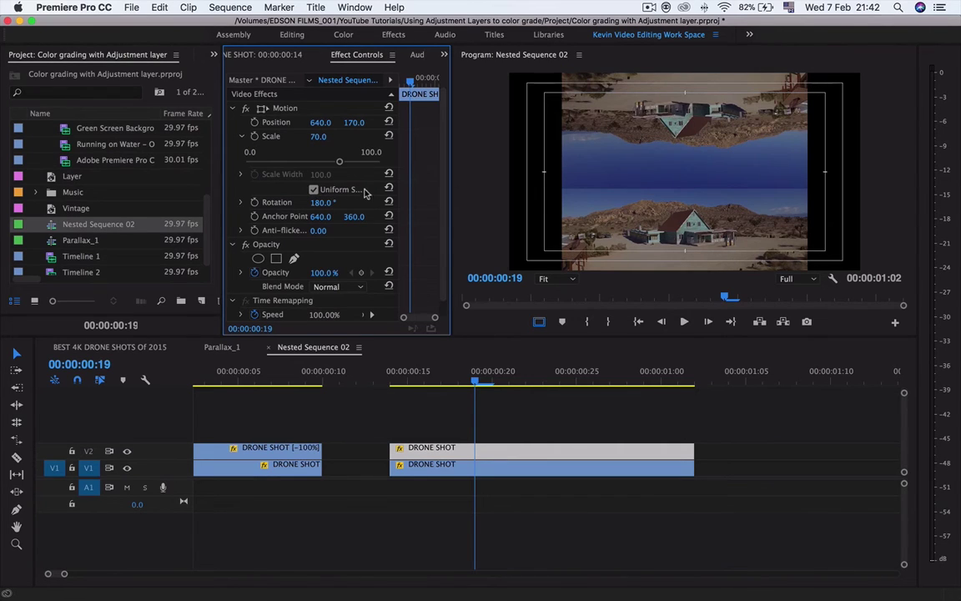
drag(354, 122, 318, 126)
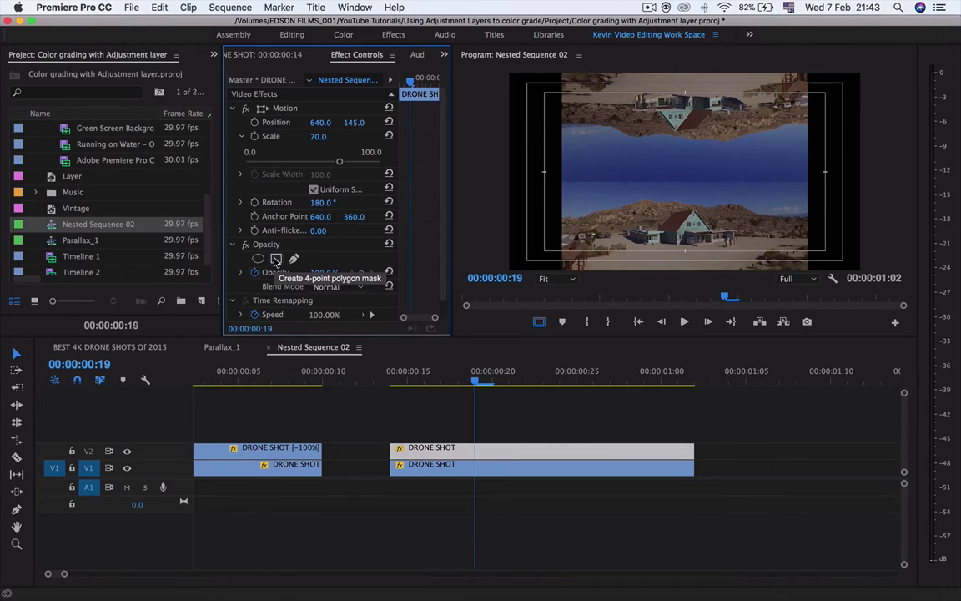
Step: Add a four-point polygon opacity mask to the V2 clip and move it onto the left end of the horizontal seam
click(232, 244)
click(233, 246)
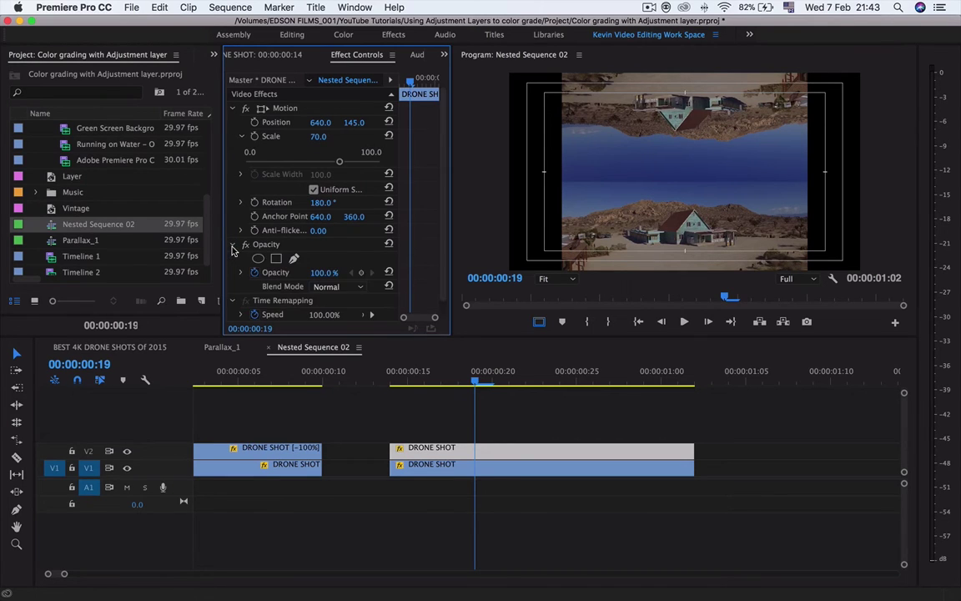
click(276, 259)
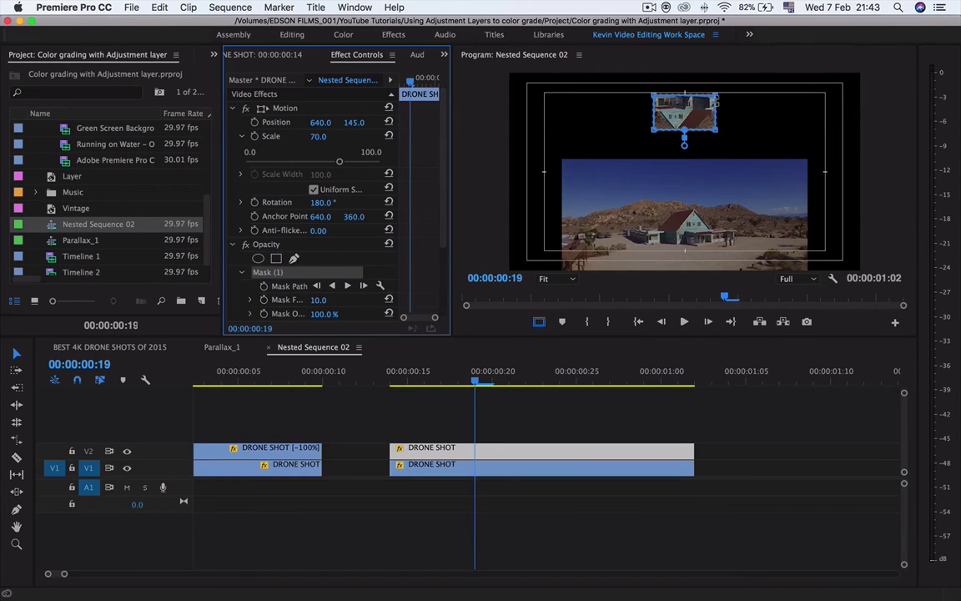
drag(679, 123, 637, 166)
drag(610, 170, 569, 188)
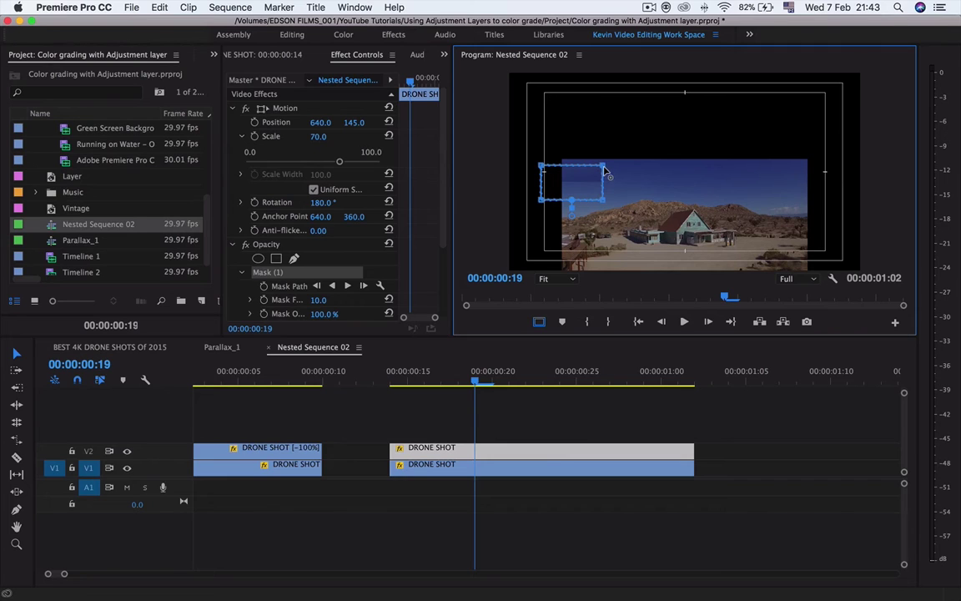
Step: Stretch the mask's two right-hand corners past the frame's right edge so it forms a band along the whole seam
drag(604, 169, 670, 166)
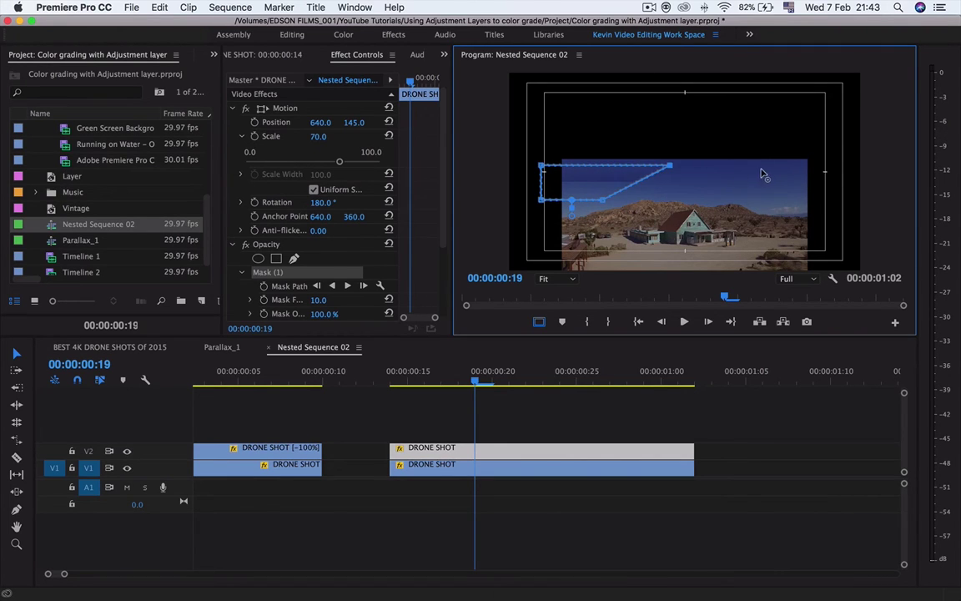
drag(762, 174, 849, 171)
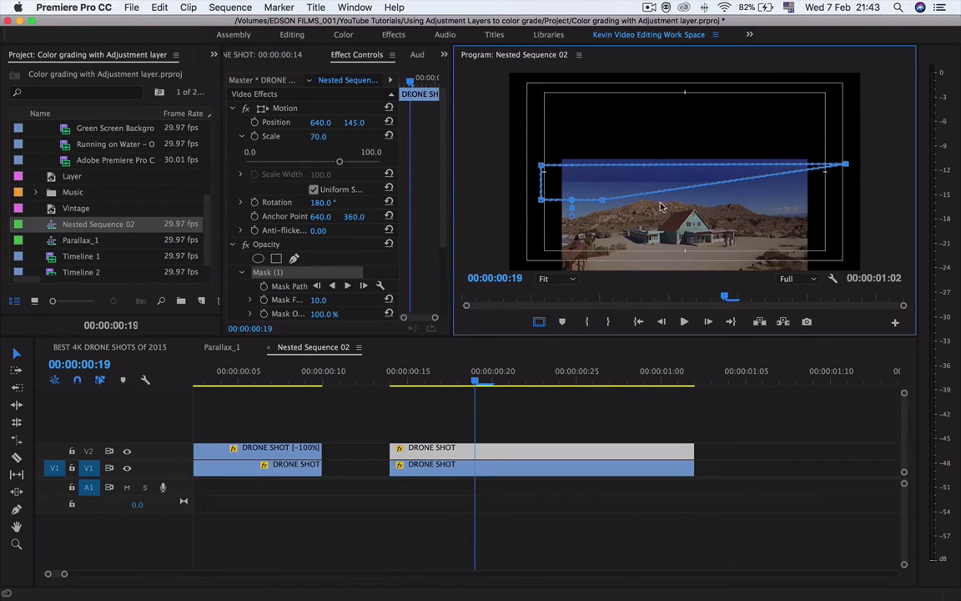
drag(602, 201, 847, 200)
Step: Widen the effect settings area and set the seam mask's Mask Feather to 122.1
scroll(292, 240, down, 2)
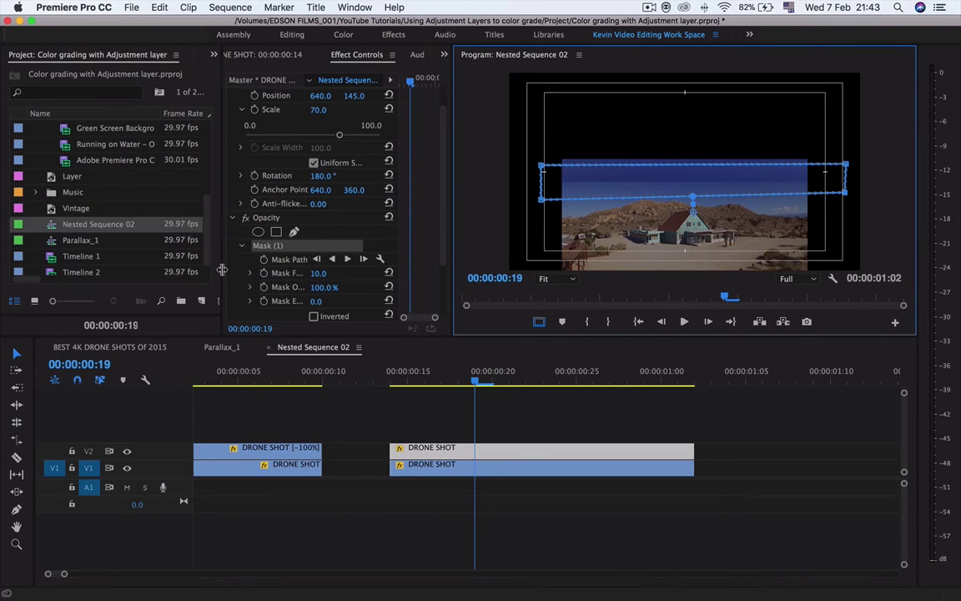
drag(222, 274, 150, 277)
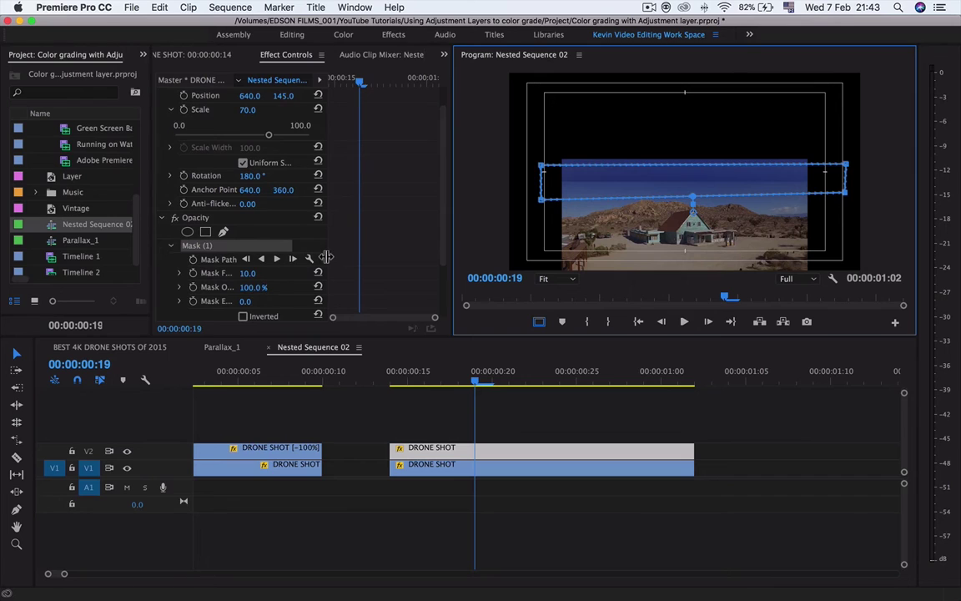
drag(327, 259, 355, 256)
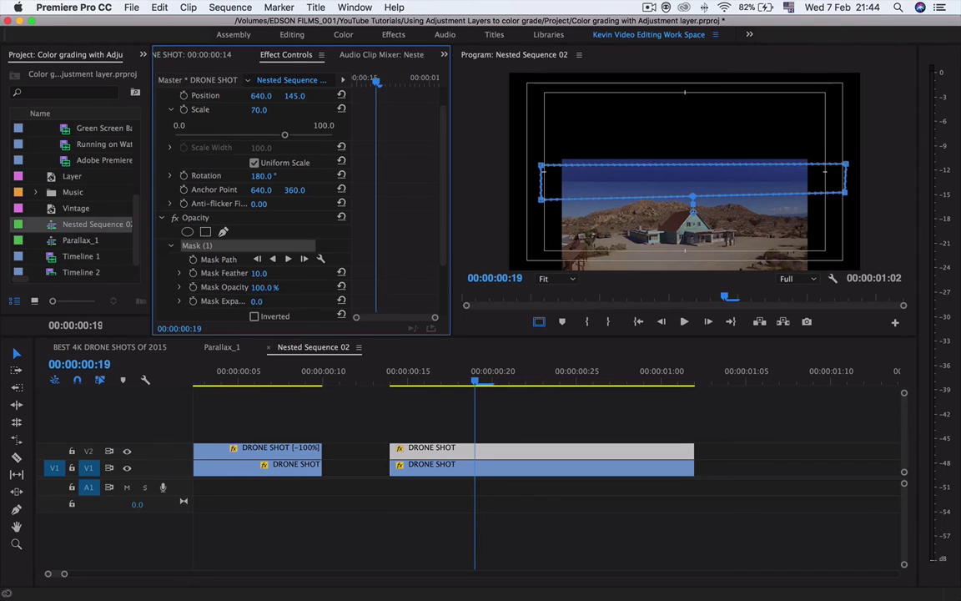
mouse_move(258, 272)
mouse_down()
mouse_move(316, 273)
mouse_move(256, 273)
mouse_up()
drag(701, 226, 694, 235)
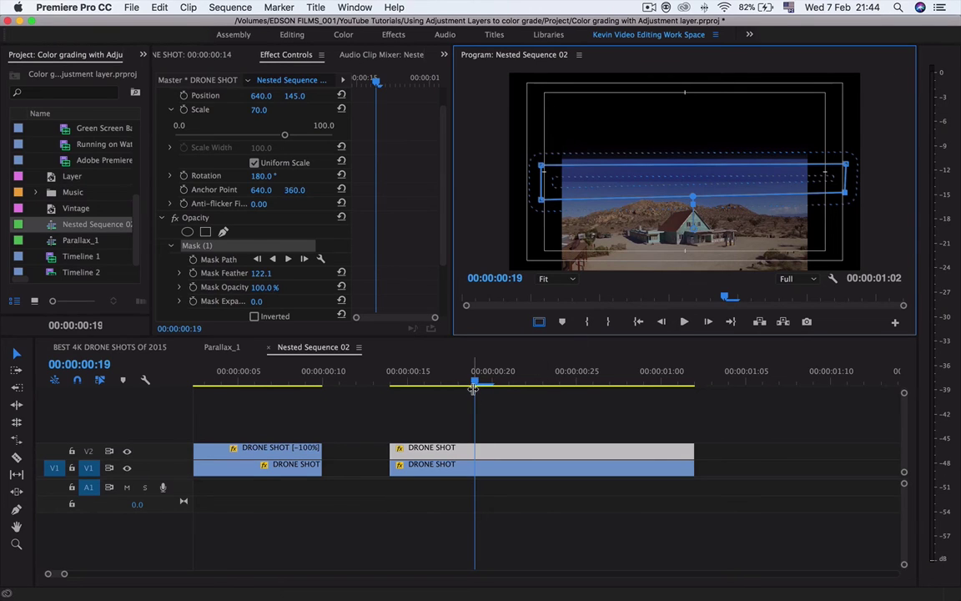
Step: Invert the feathered opacity mask on the V2 clip, with the playhead at 00:00:00:15
click(406, 382)
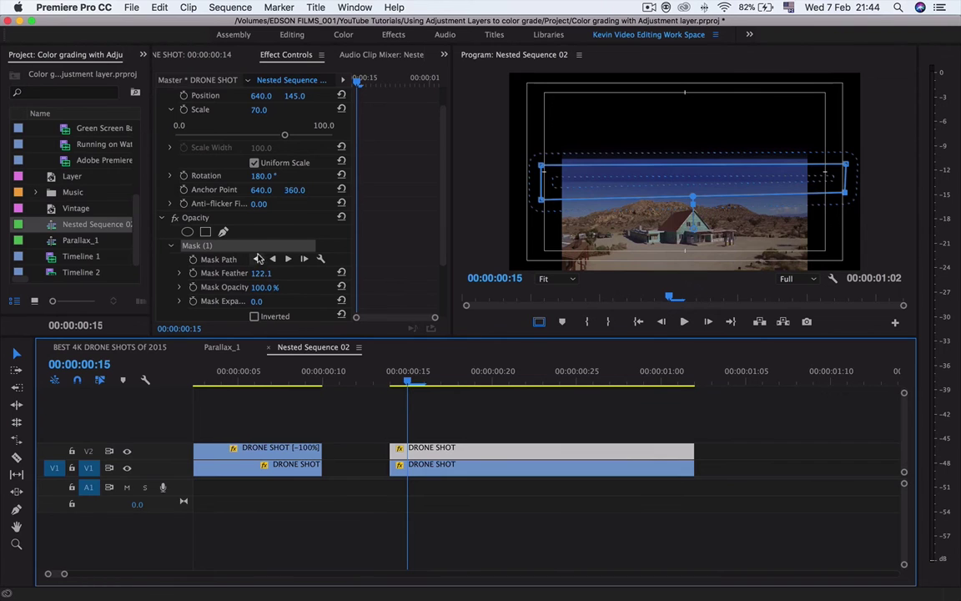
scroll(263, 238, down, 2)
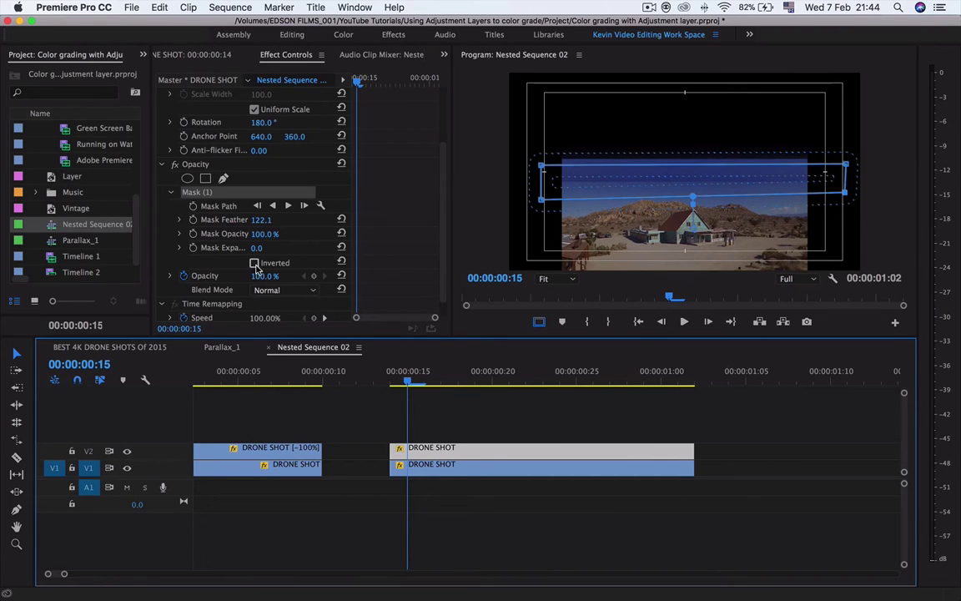
click(253, 263)
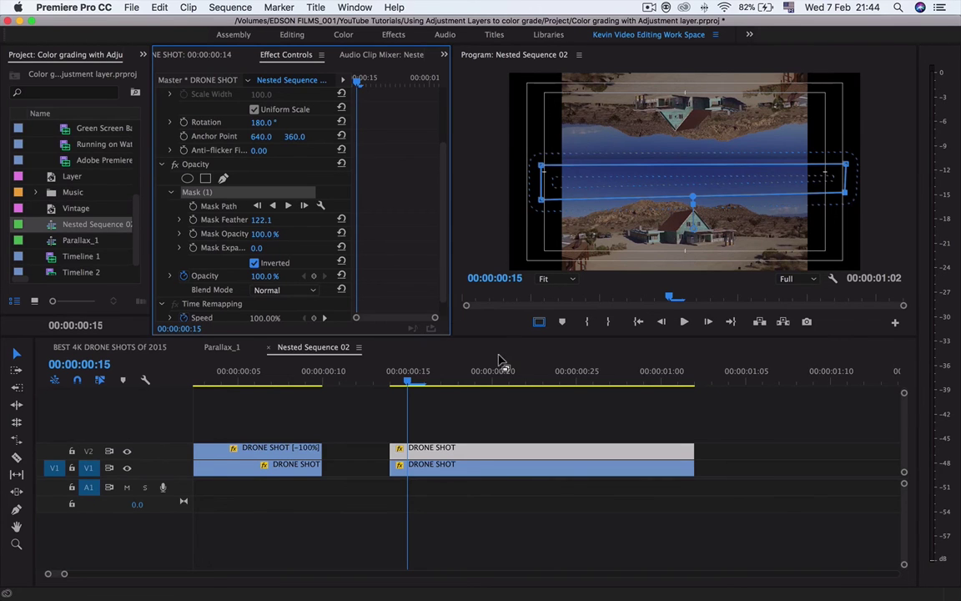
Step: In the Parallax_1 sequence, set the Scale of the V2 DRONE SHOT clip to 100
key(shift+comma)
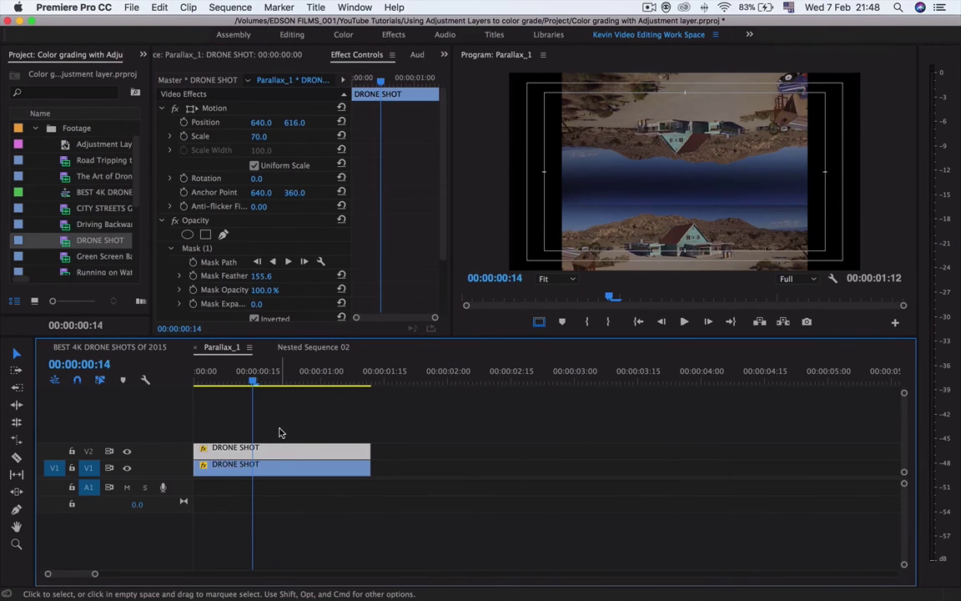
scroll(284, 421, right, 1)
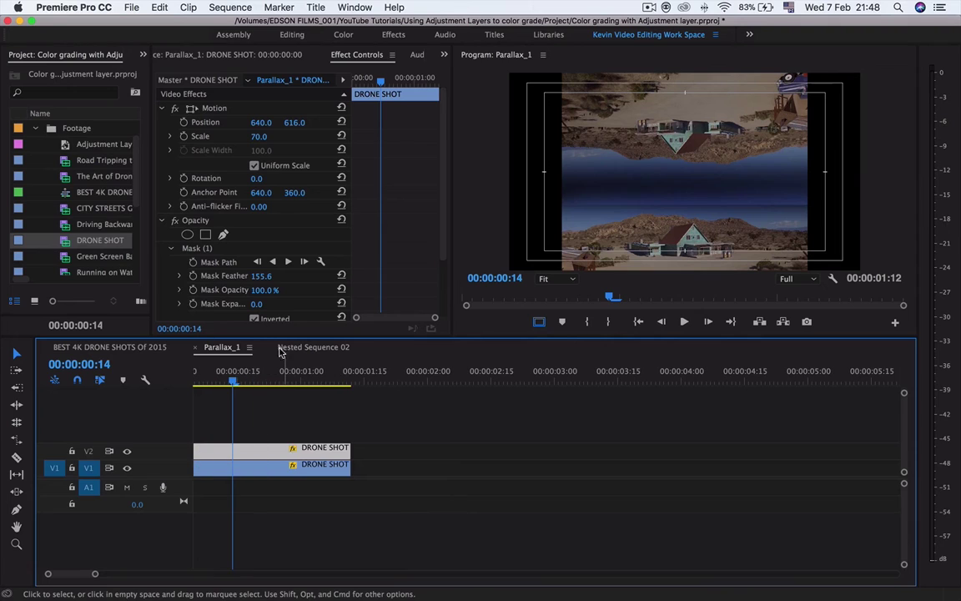
click(258, 137)
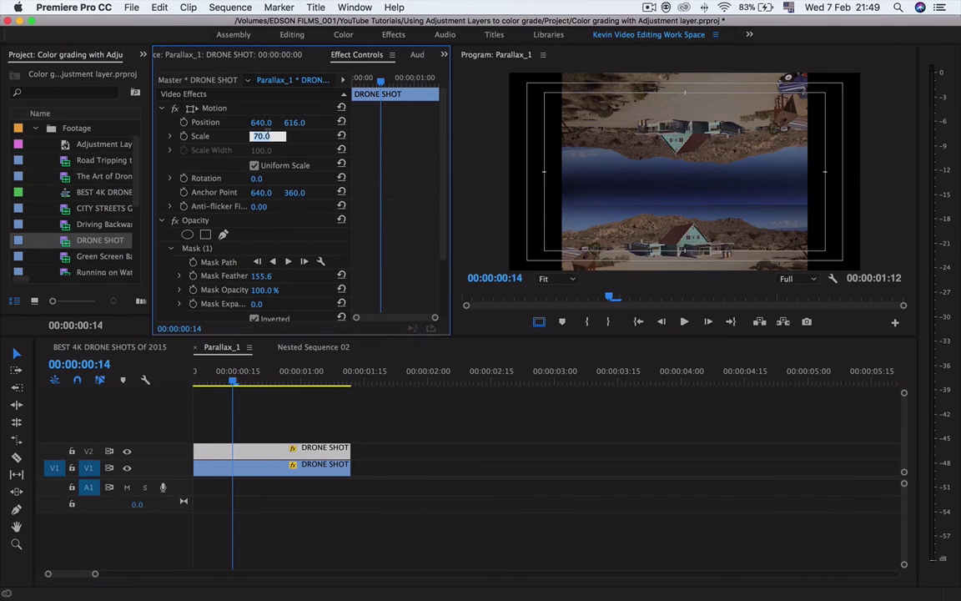
text(100)
key(Return)
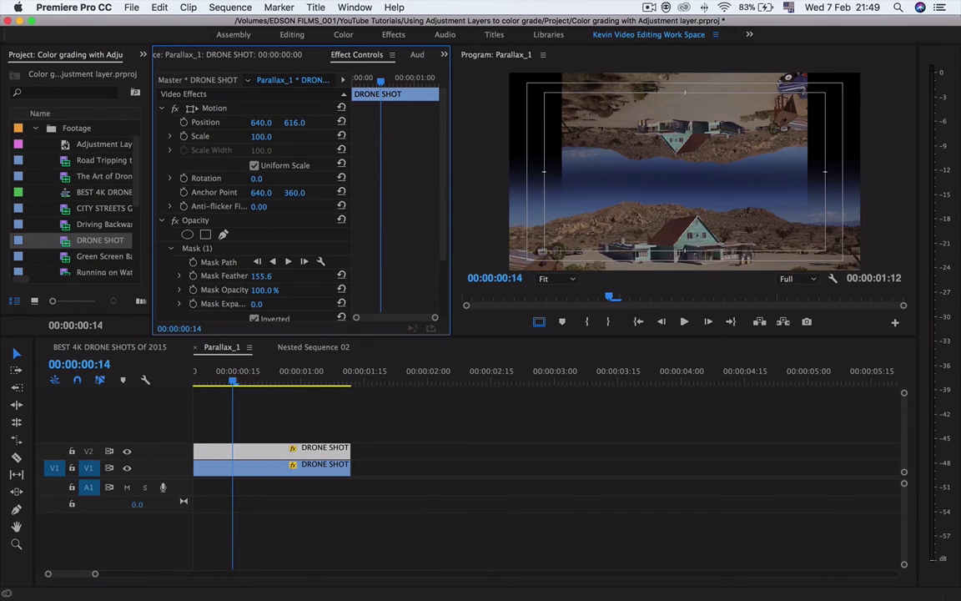
Step: Set the Scale of the rotated DRONE SHOT clip on V1 to 100 and play the sequence from its start
click(246, 448)
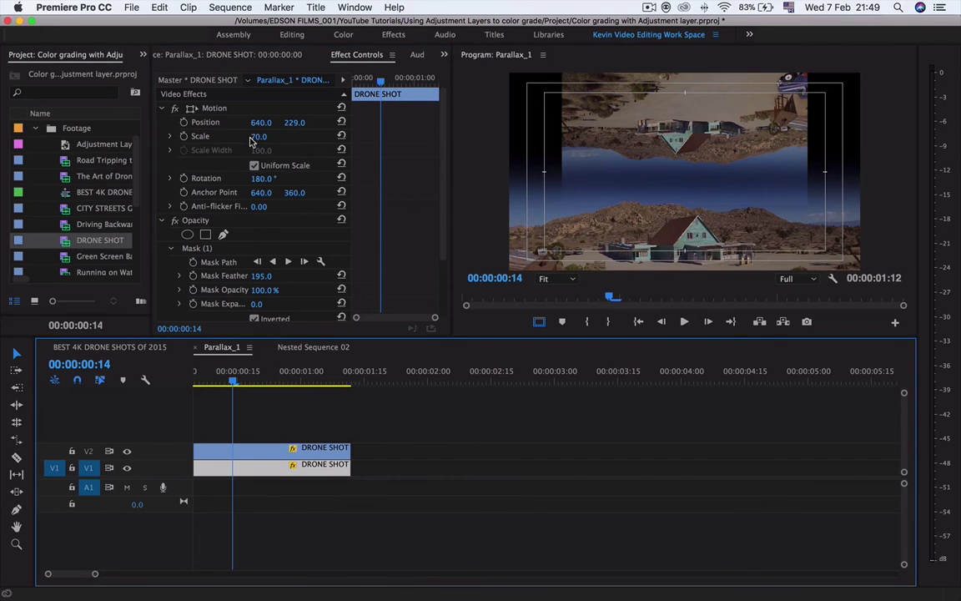
click(257, 137)
text(100)
key(Return)
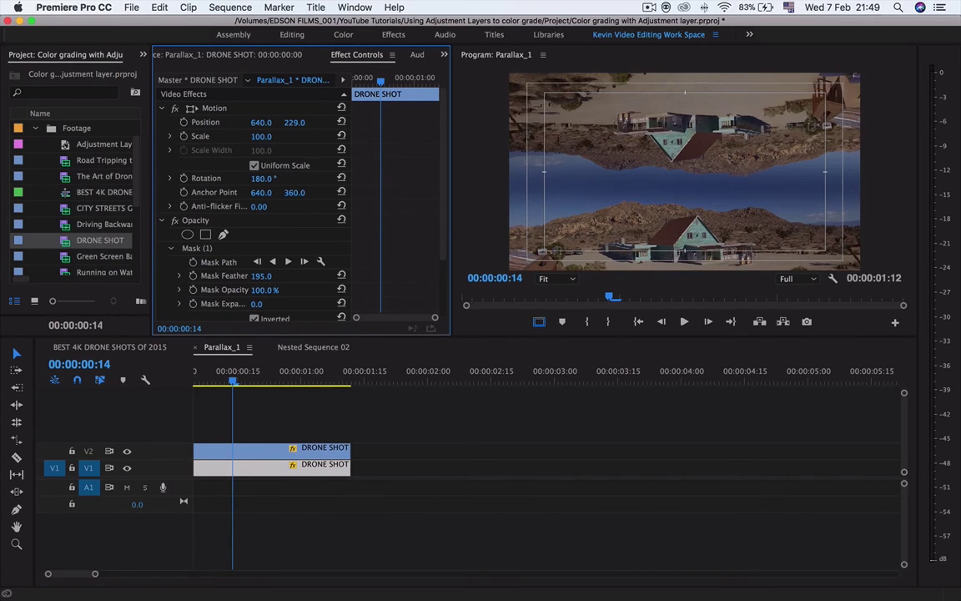
click(213, 376)
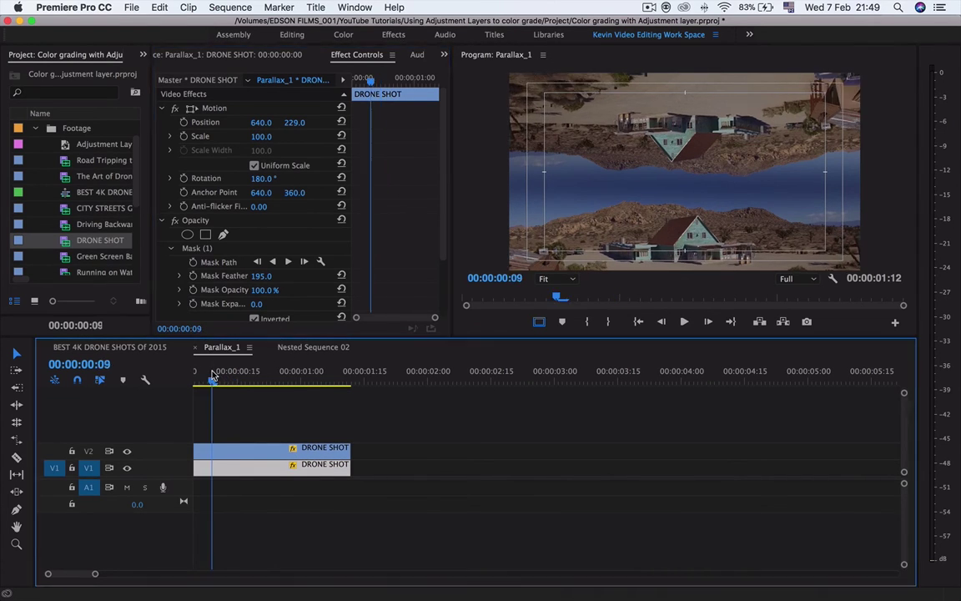
key(Home)
key(equal)
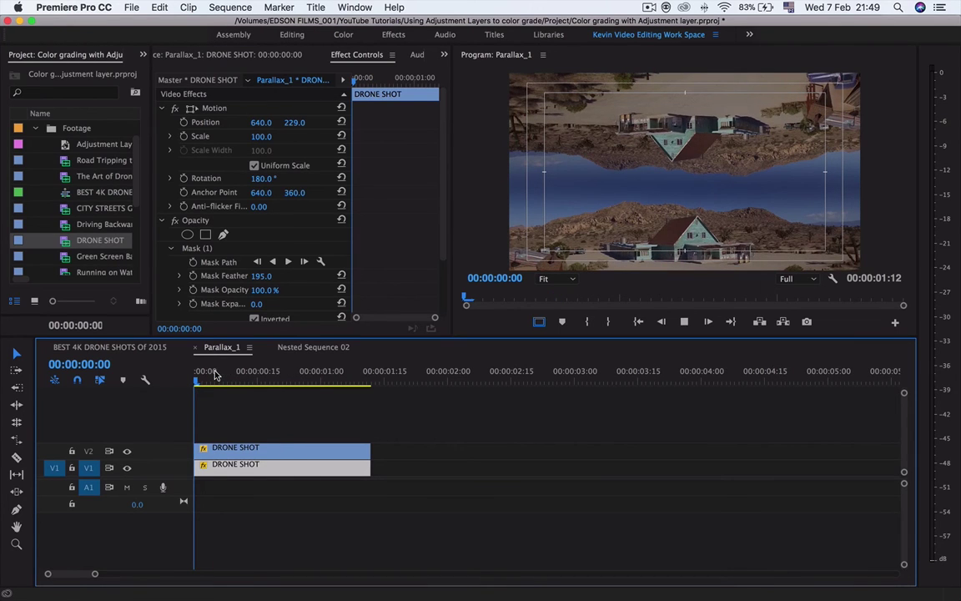
key(space)
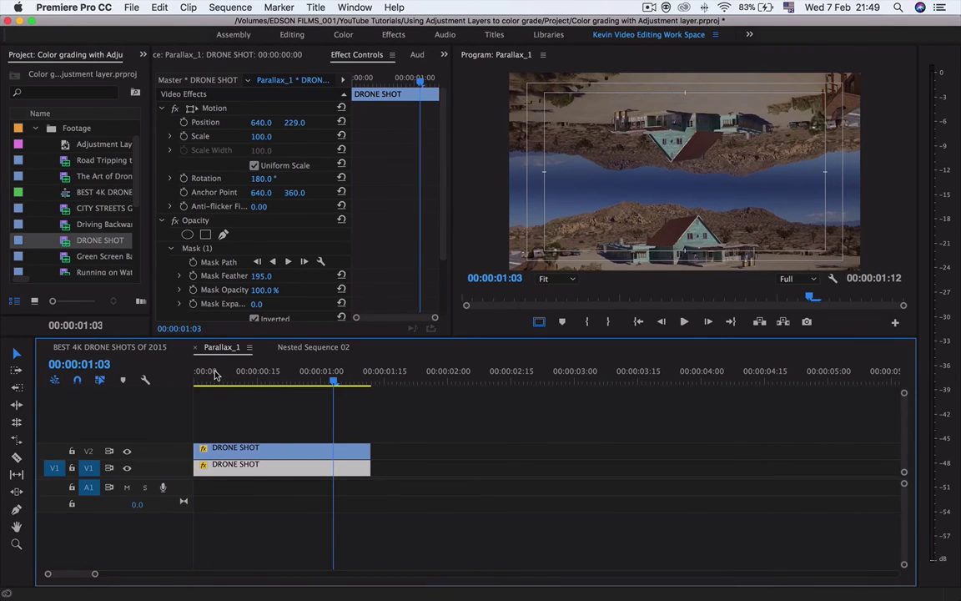
key(Home)
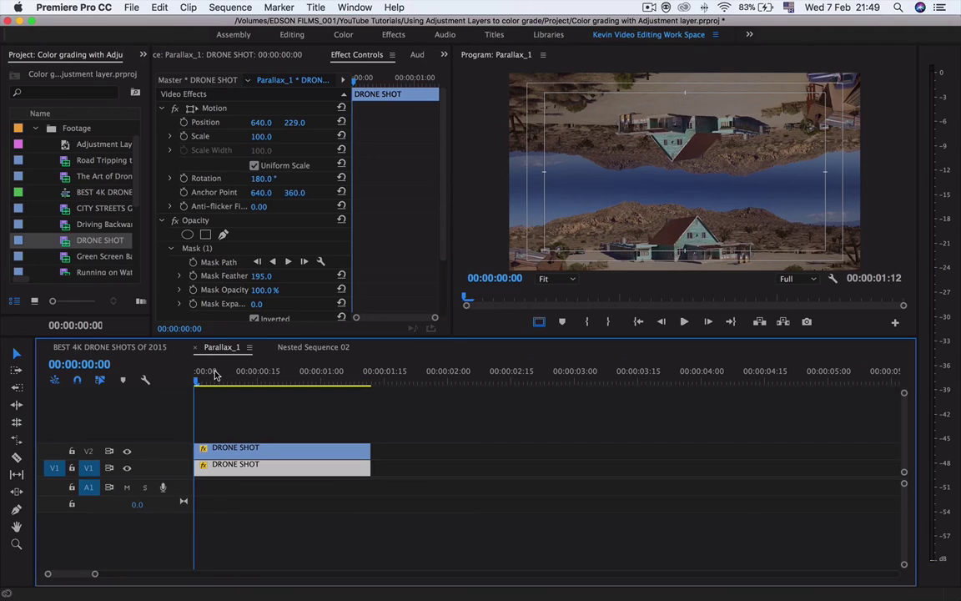
Step: Reverse the playback of the V2 DRONE SHOT clip by enabling Reverse Speed in its speed and duration settings
click(244, 402)
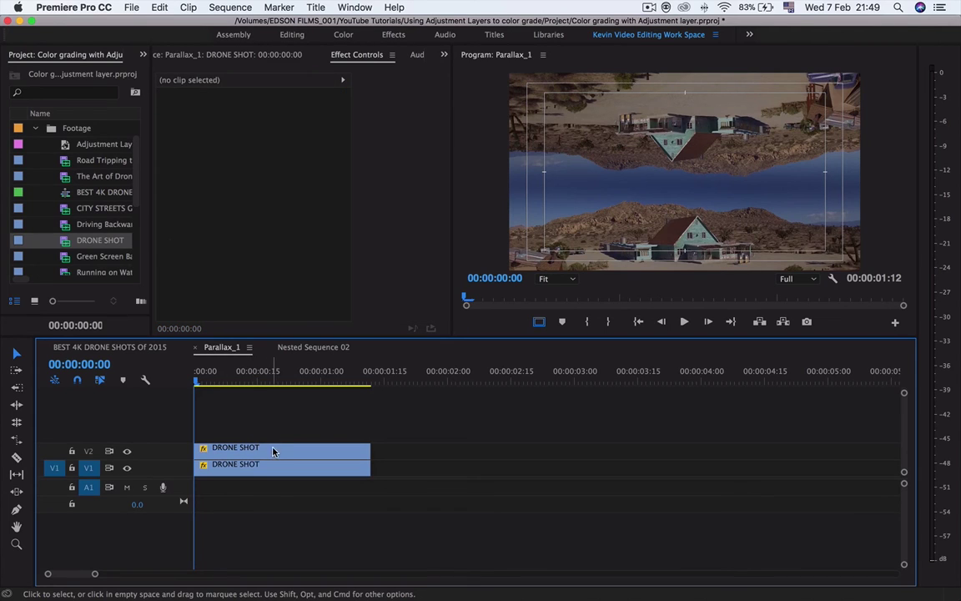
key(d)
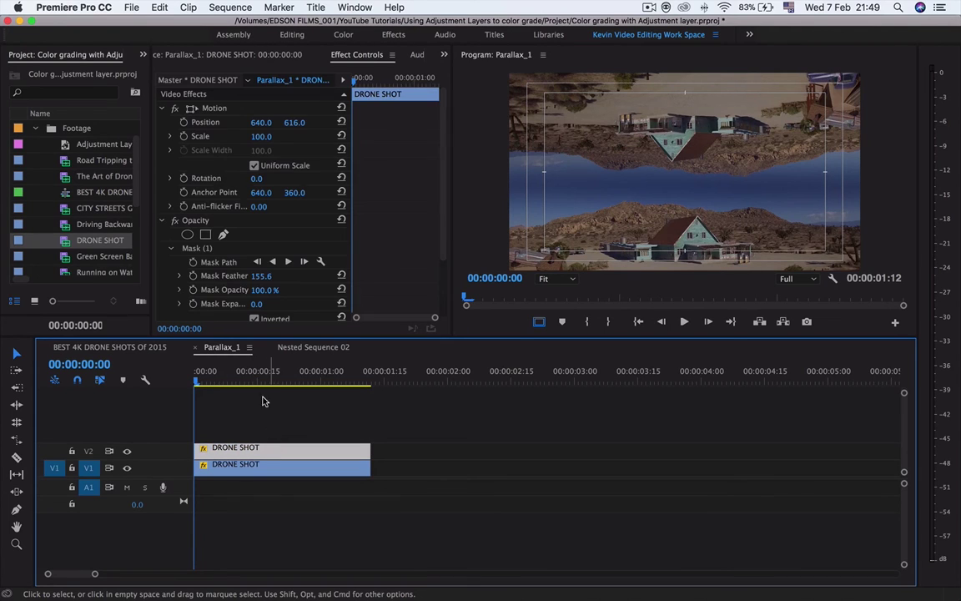
right_click(251, 451)
key(Escape)
right_click(282, 451)
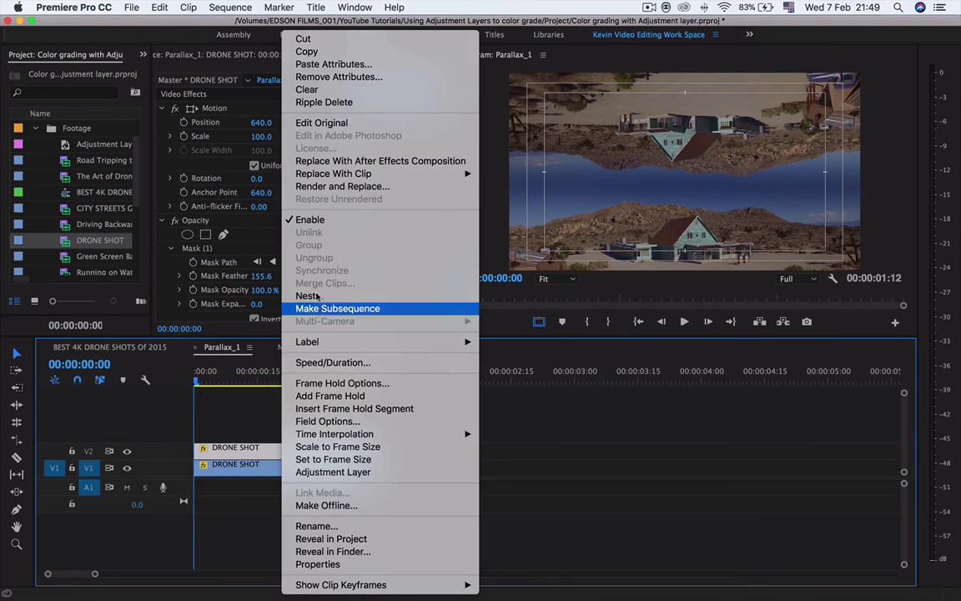
click(319, 362)
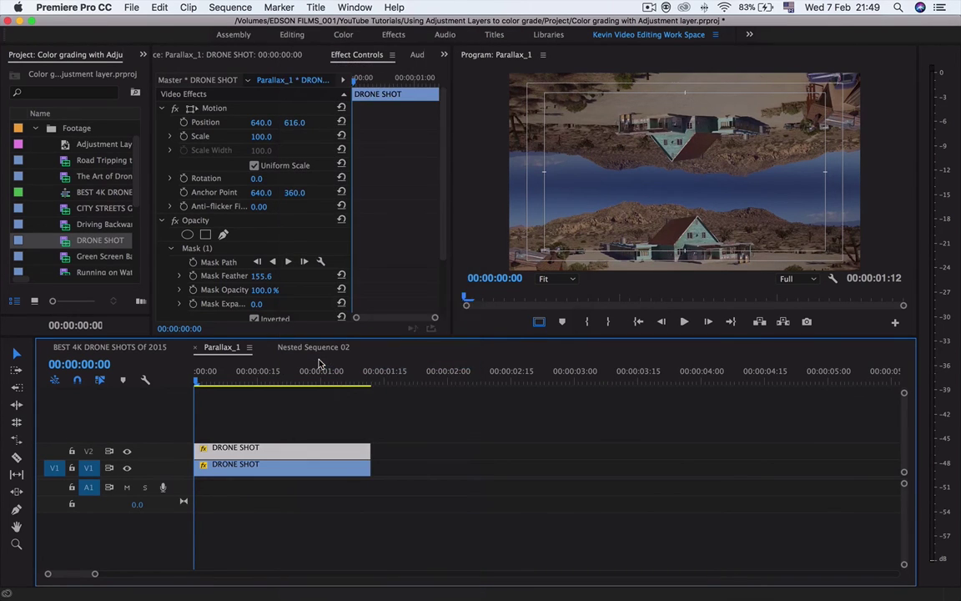
click(412, 311)
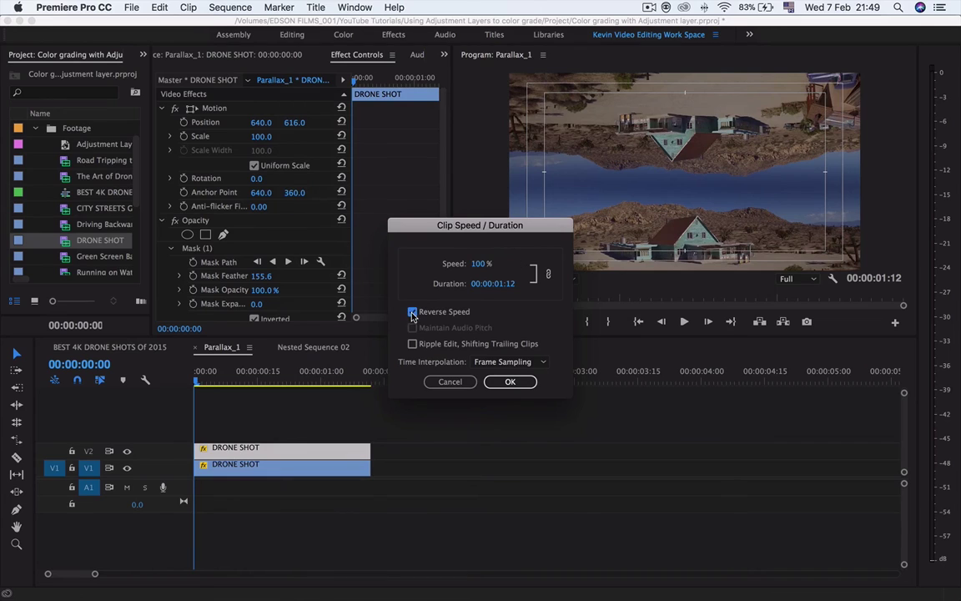
click(511, 382)
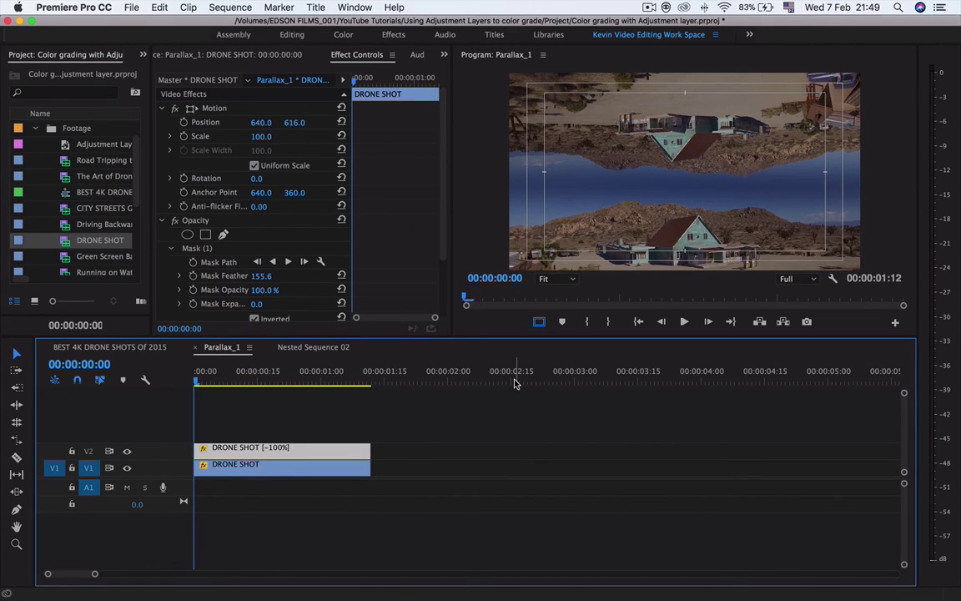
Step: Play the Parallax_1 sequence from its start several times to review the motion of the upper and lower halves
key(space)
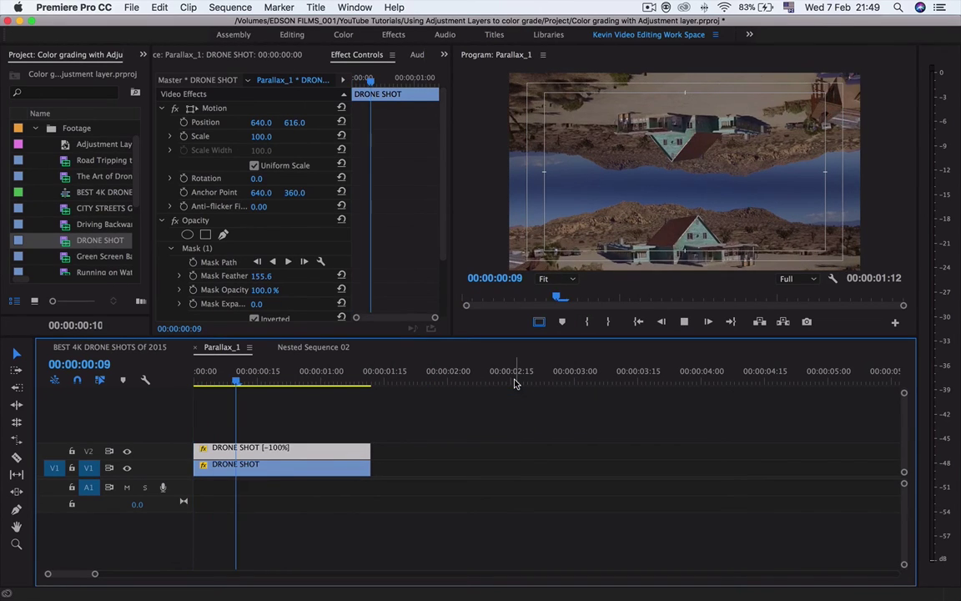
key(Home)
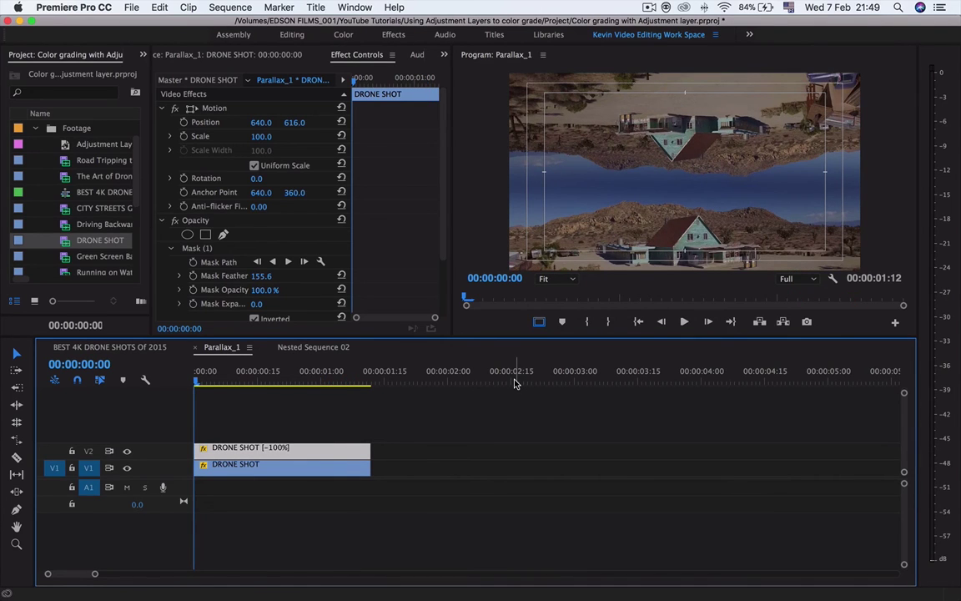
key(space)
key(Home)
key(space)
key(space)
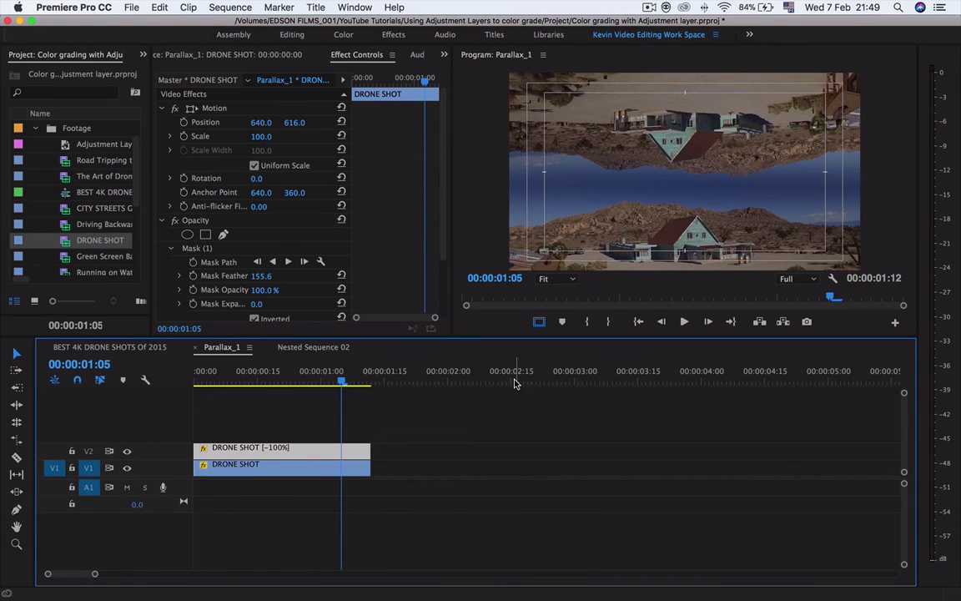
key(Home)
key(space)
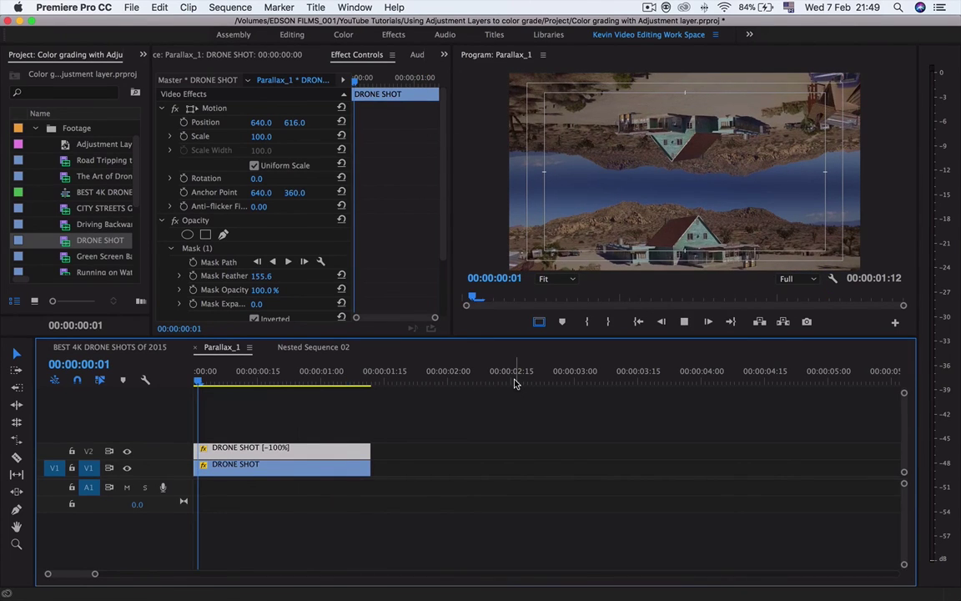